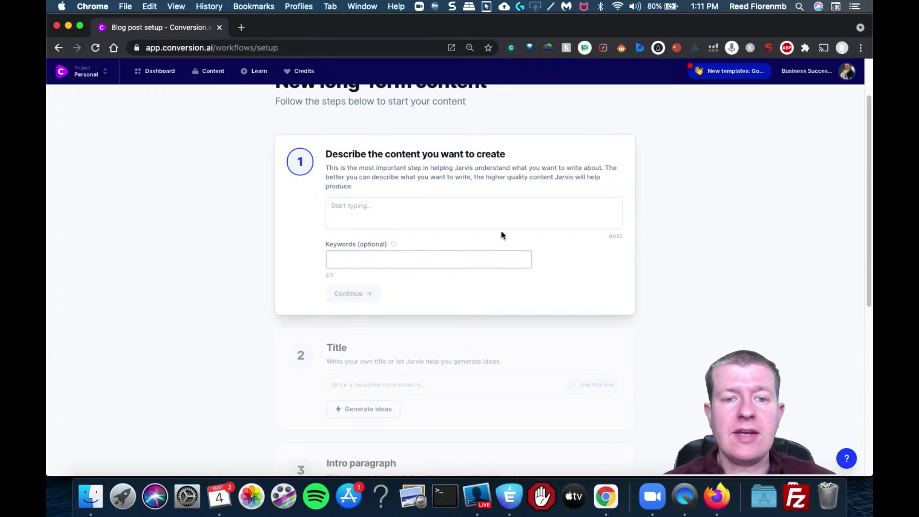
Step: Describe the content to create as "Create a blog post about blogging"
{"action": "left_click", "coordinate": [490, 215]}
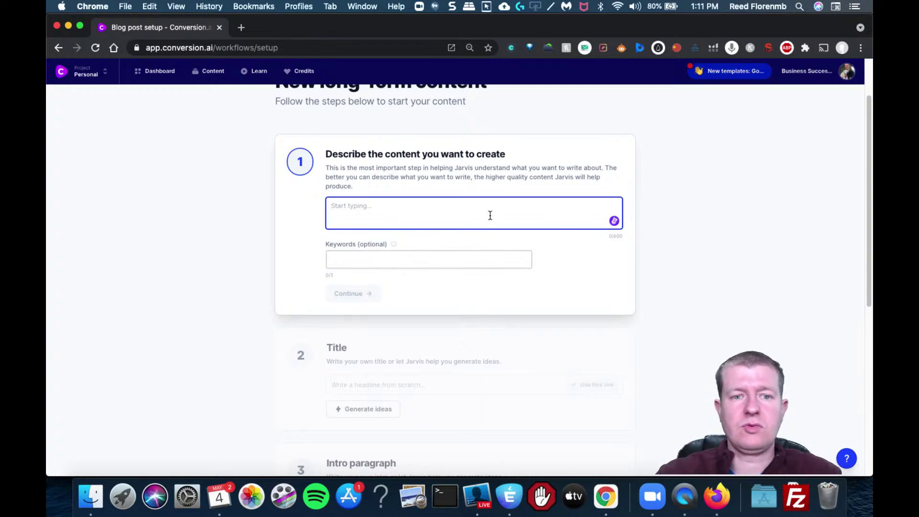
{"action": "type", "text": "Create a blog po"}
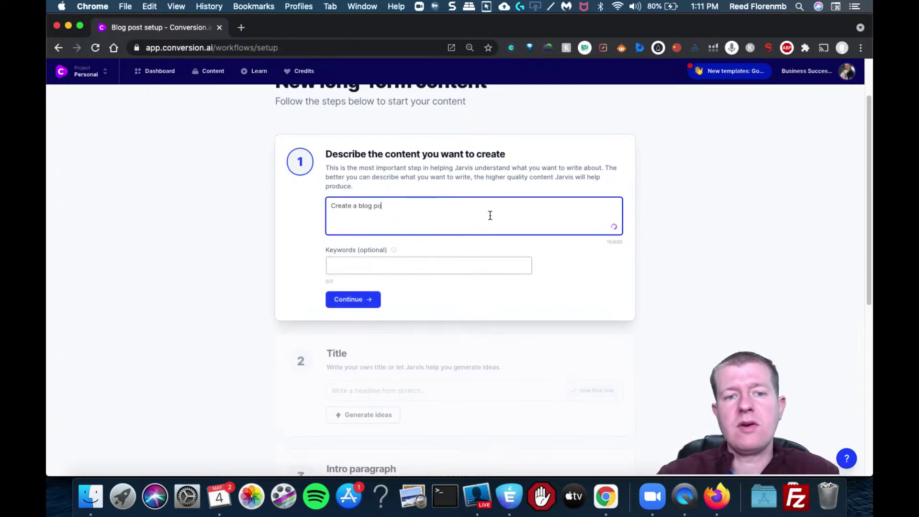
{"action": "type", "text": "st about blogging"}
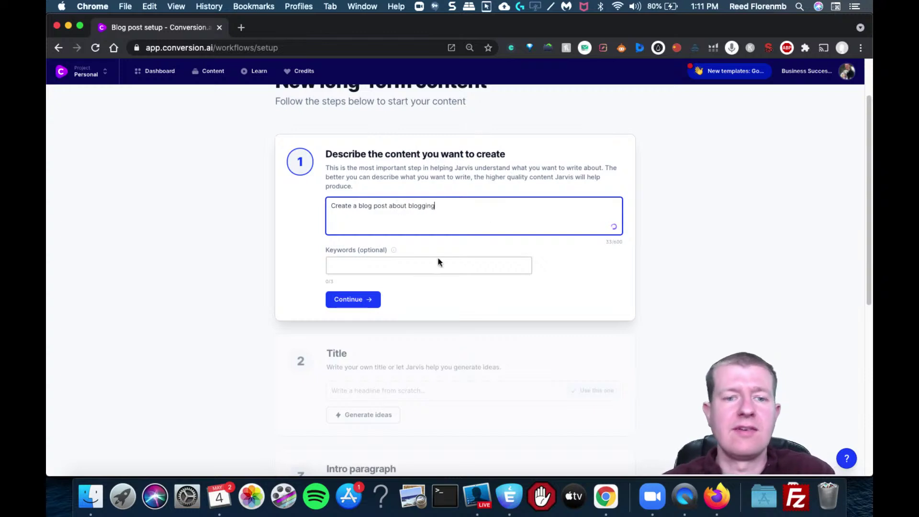
Step: Add the keywords blogging, wordpress and how to blog, and continue to the title stage
{"action": "left_click", "coordinate": [407, 269]}
{"action": "type", "text": "blogg"}
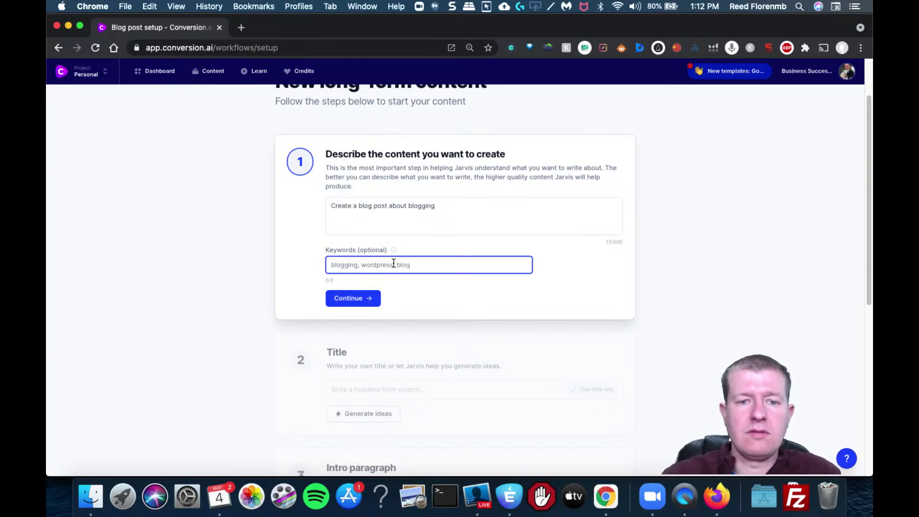
{"action": "type", "text": "ing, wordpress, how to blog"}
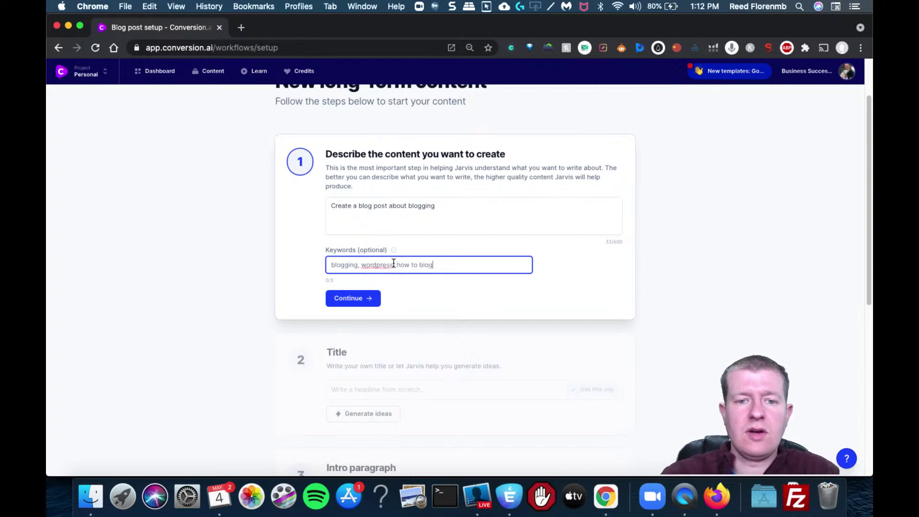
{"action": "key", "text": "Return"}
{"action": "left_click", "coordinate": [377, 299]}
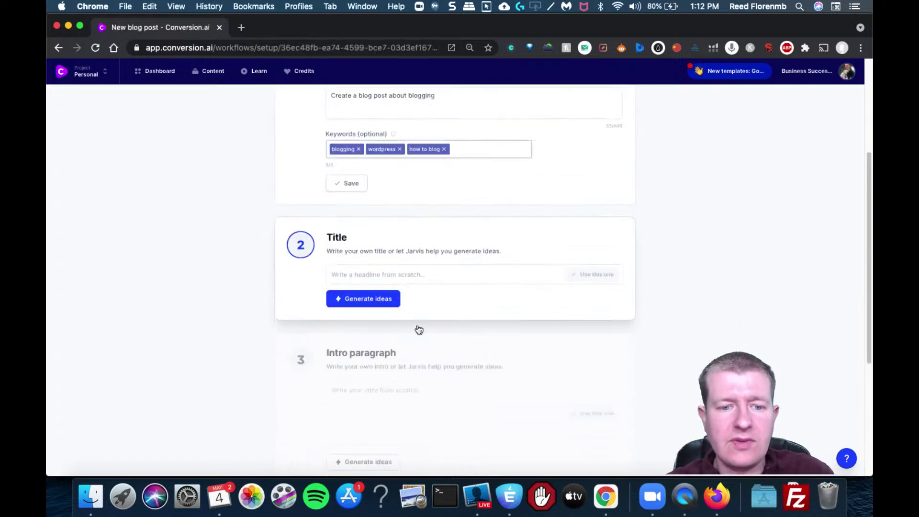
Step: Generate title ideas and choose "11 Mistakes to Avoid When Starting a Blog"
{"action": "left_click", "coordinate": [389, 299]}
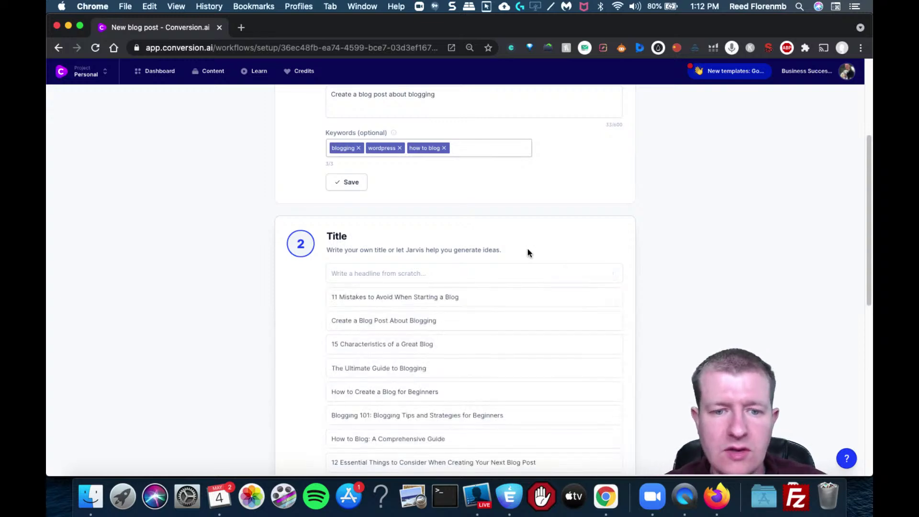
{"action": "scroll", "coordinate": [527, 252], "scroll_direction": "down", "scroll_amount": 3}
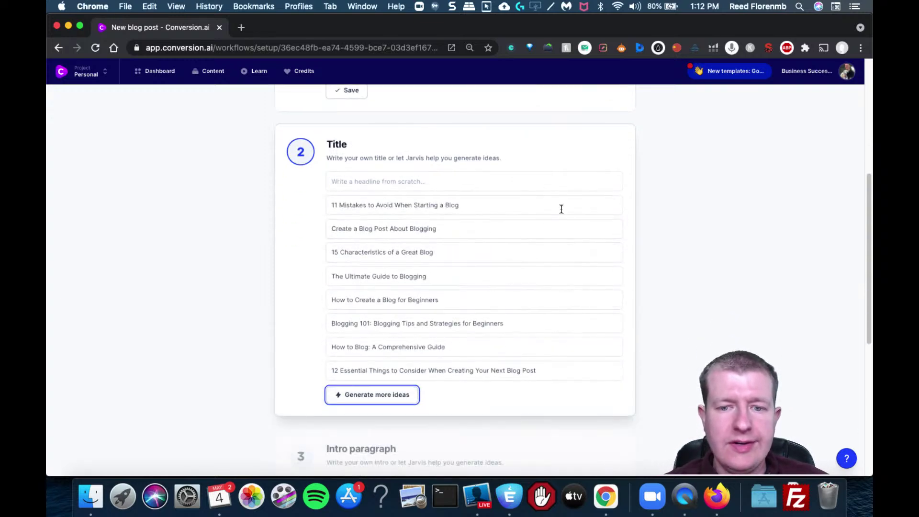
{"action": "left_click", "coordinate": [586, 205]}
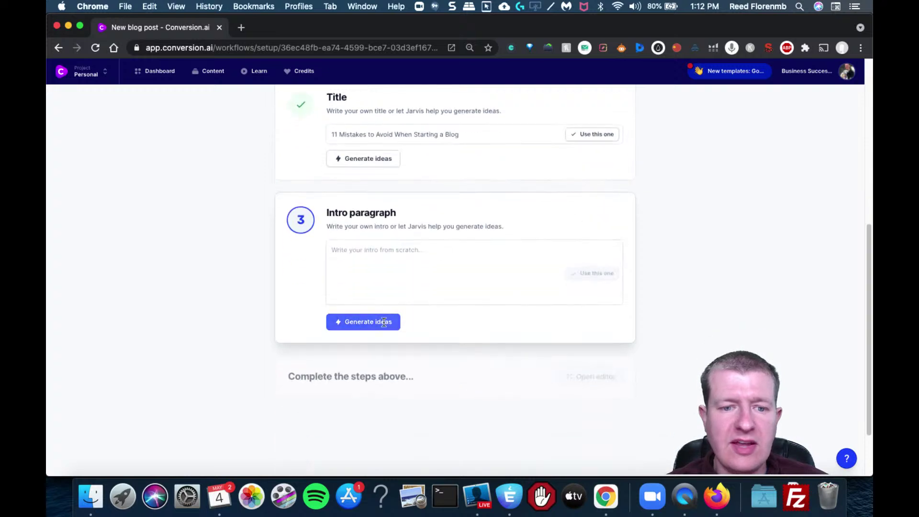
Step: Generate intro paragraph ideas, use the first suggestion, and open the finished setup in the document editor
{"action": "left_click", "coordinate": [363, 322]}
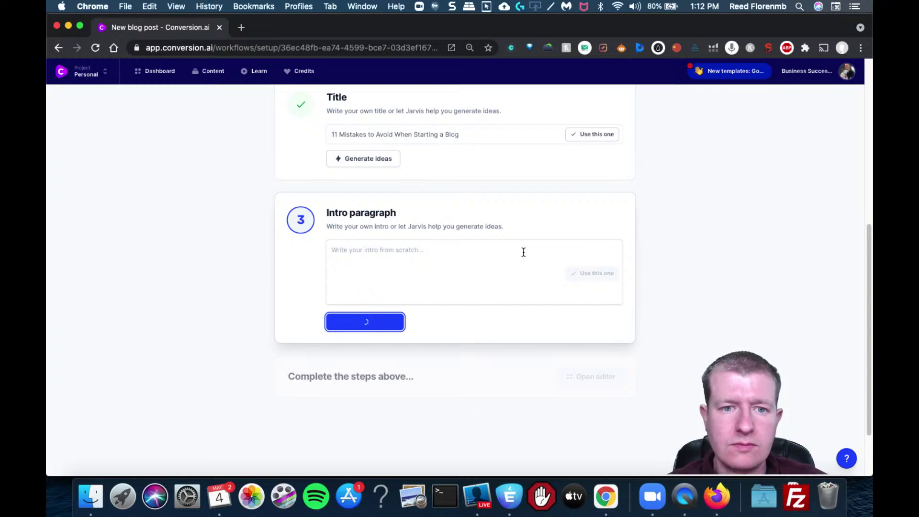
{"action": "mouse_move", "coordinate": [576, 325]}
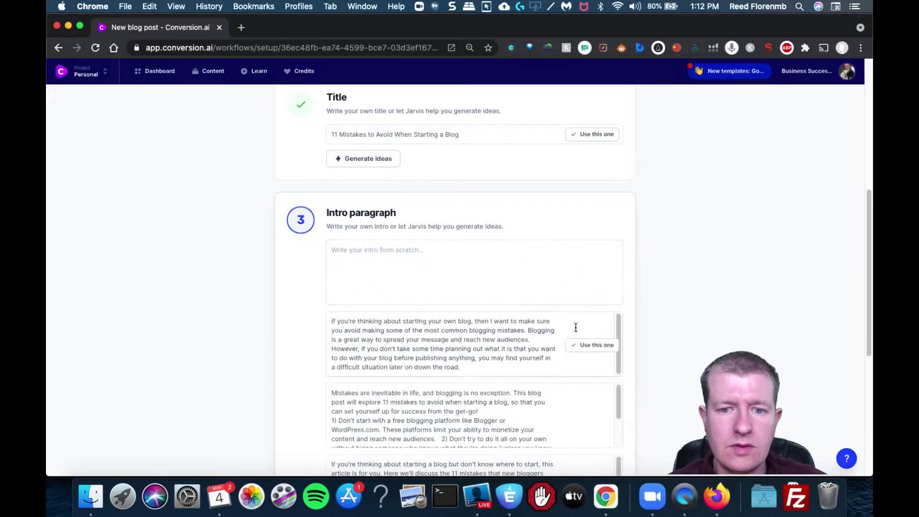
{"action": "left_click", "coordinate": [583, 349]}
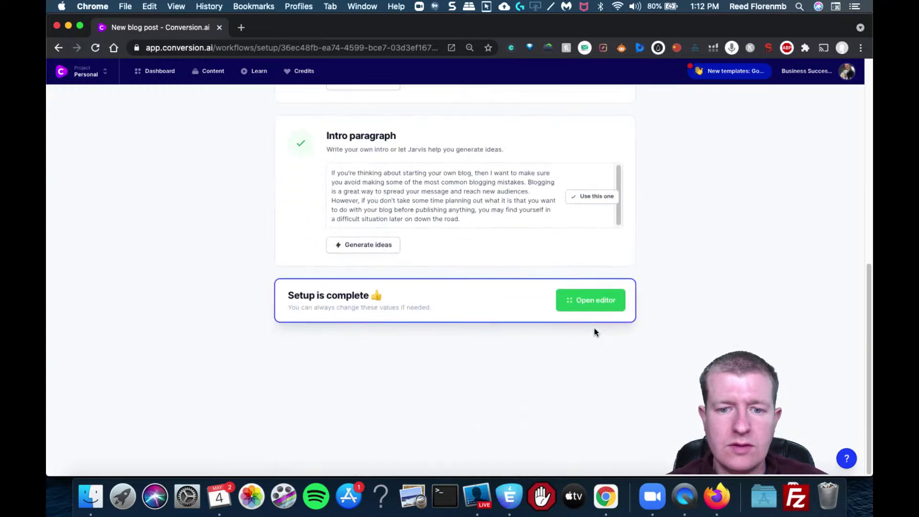
{"action": "left_click", "coordinate": [593, 302]}
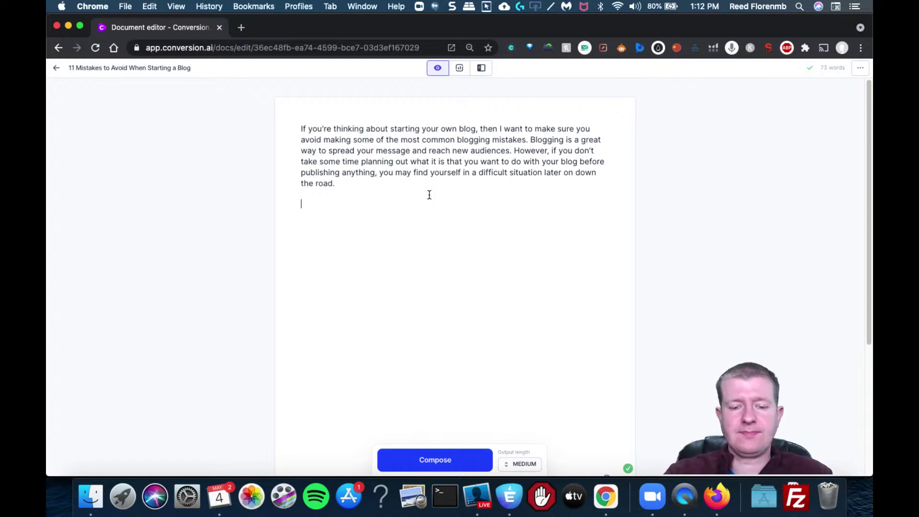
Step: Add the line "Blogging Mistake #1" below the intro paragraph and format it as a level 2 heading
{"action": "key", "text": "Return"}
{"action": "type", "text": "Blogging "}
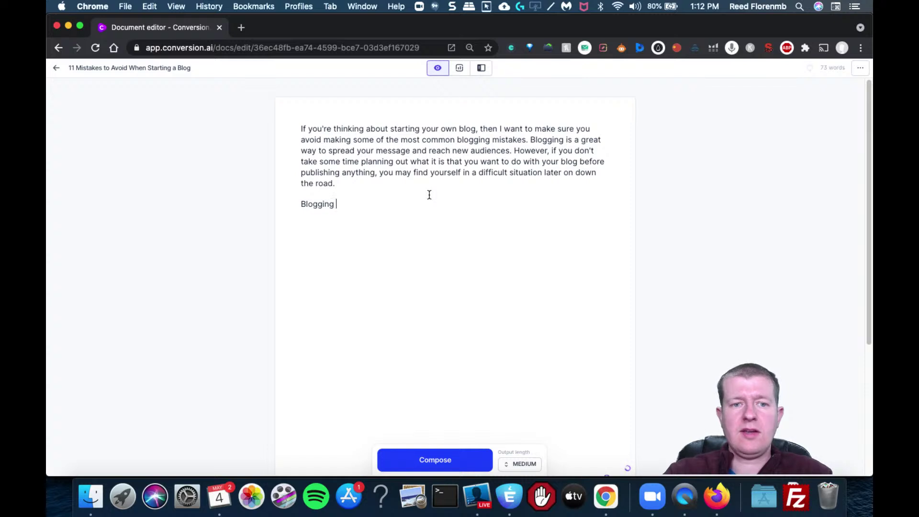
{"action": "type", "text": "Mistake"}
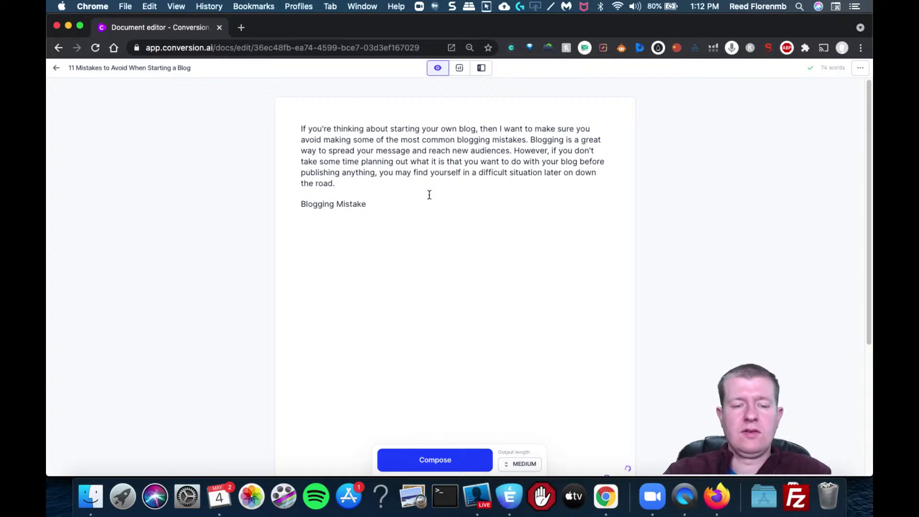
{"action": "type", "text": " #1"}
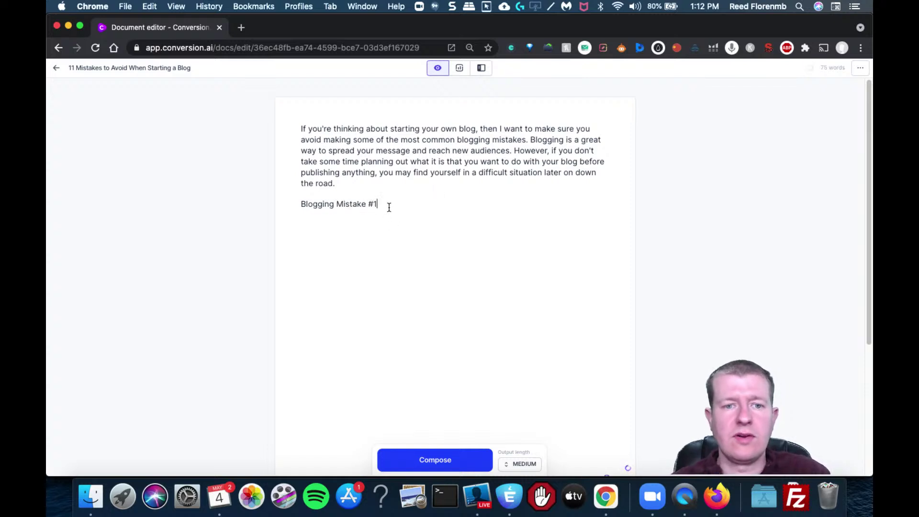
{"action": "left_click_drag", "start_coordinate": [386, 205], "coordinate": [279, 200]}
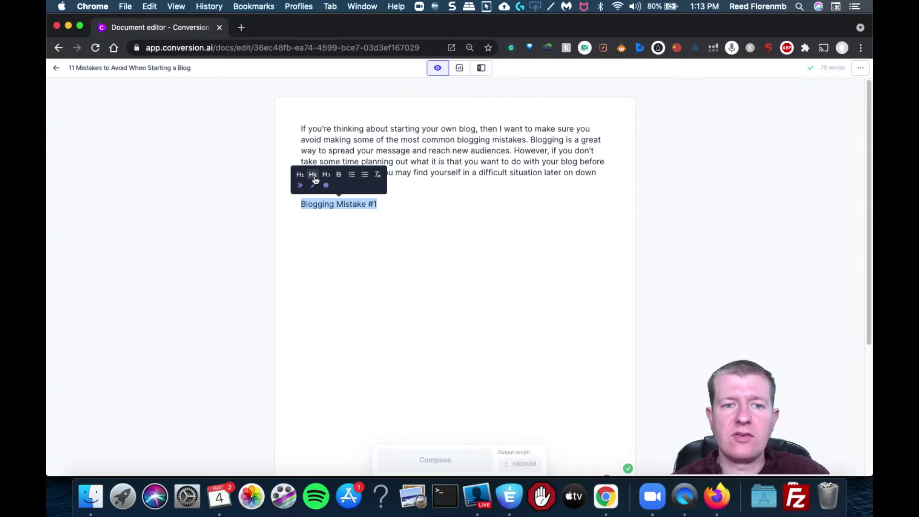
{"action": "left_click", "coordinate": [313, 175]}
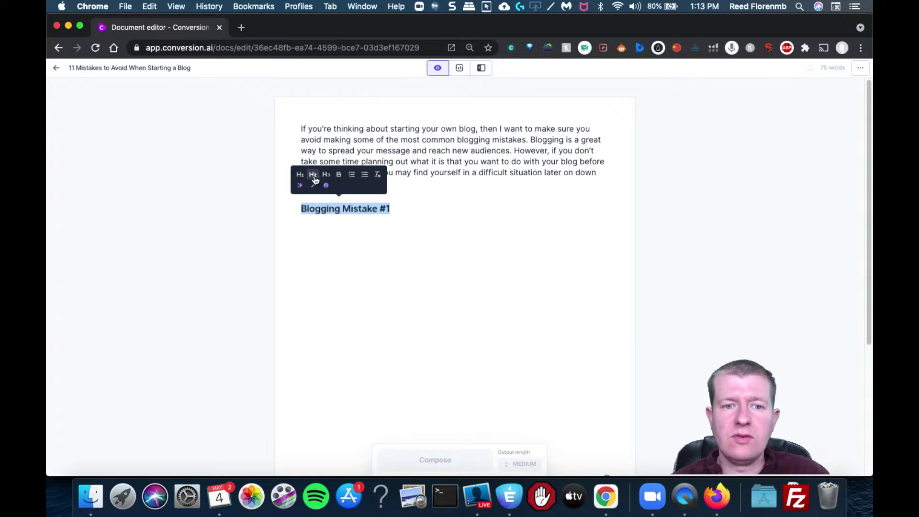
{"action": "left_click", "coordinate": [411, 206]}
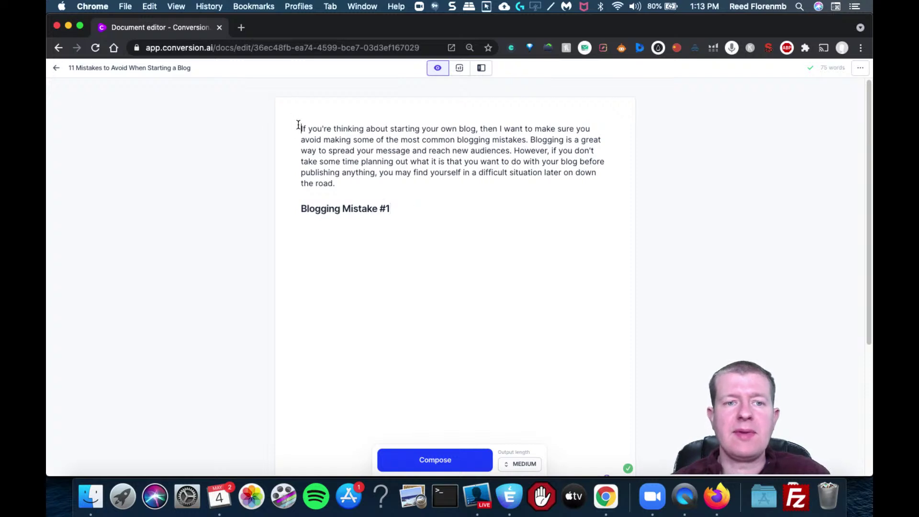
Step: Insert the title "11 Mistakes to Avoid When Starting a Blog" on its own line above the intro paragraph
{"action": "key", "text": "Return"}
{"action": "key", "text": "Return"}
{"action": "key", "text": "Up"}
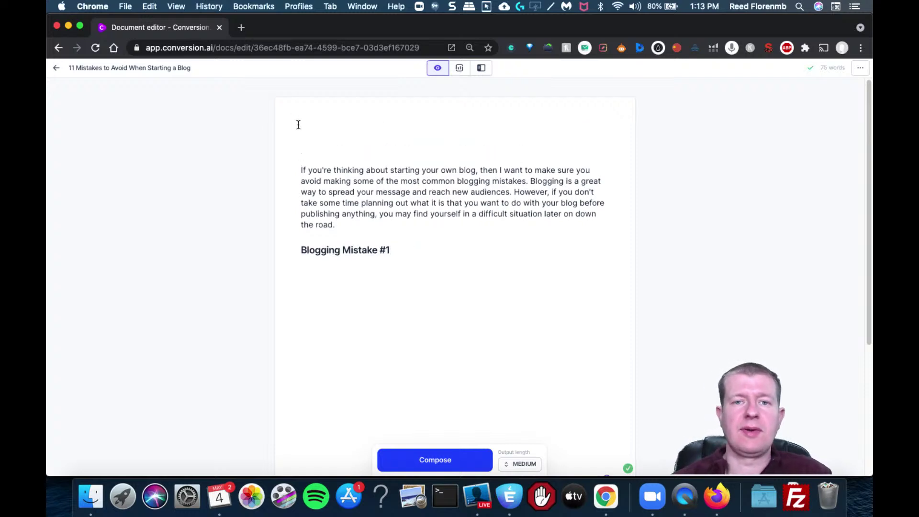
{"action": "key", "text": "BackSpace"}
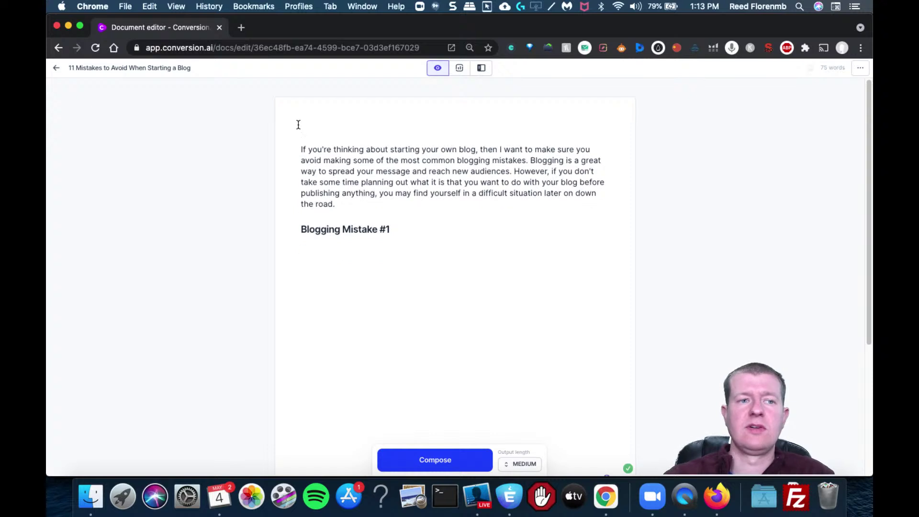
{"action": "type", "text": "11 Mistakes"}
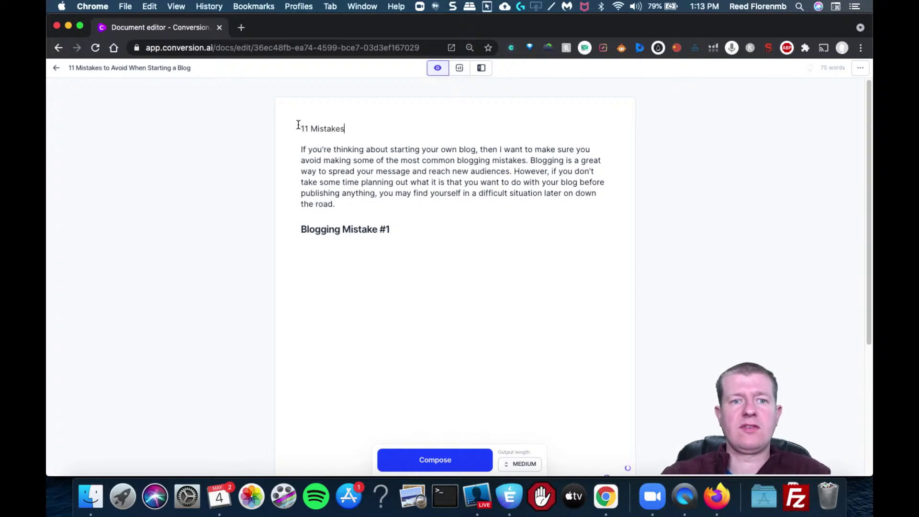
{"action": "type", "text": " to Avoid Whe"}
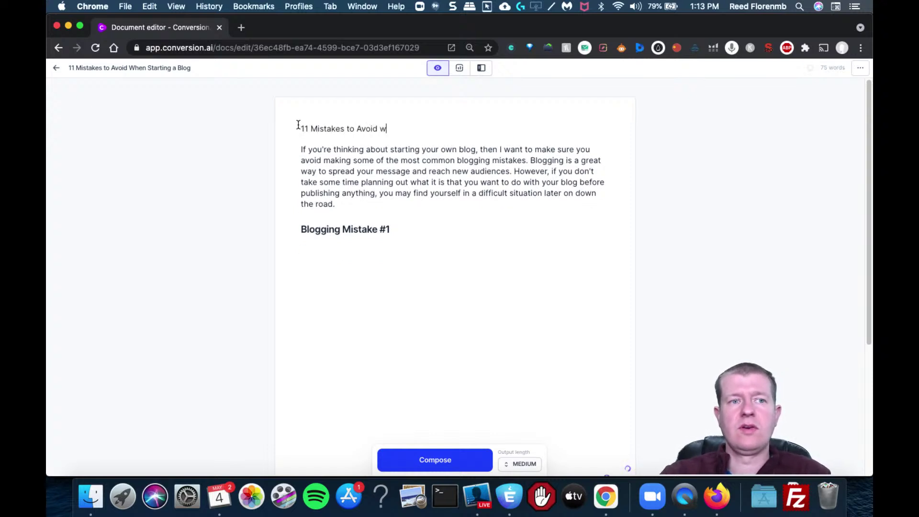
{"action": "type", "text": "n Starting a "}
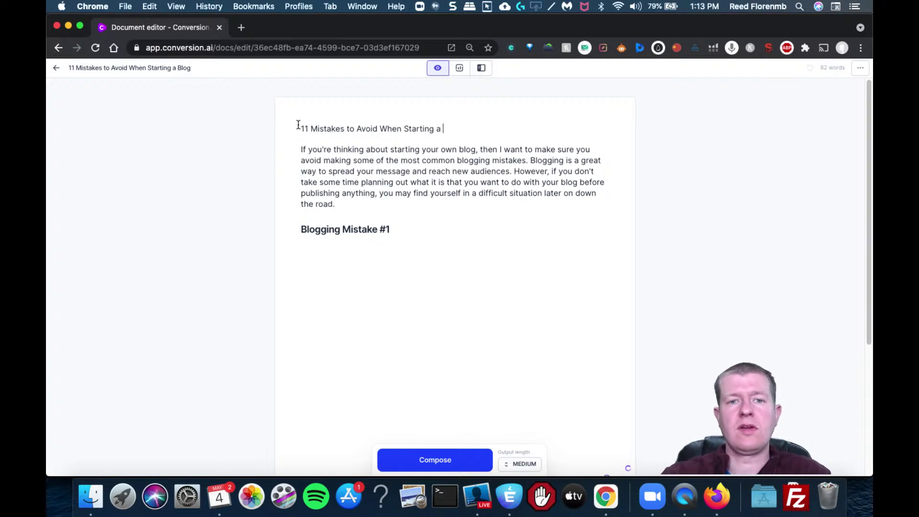
{"action": "type", "text": "Blog"}
Step: Format the title line above the intro as a level 1 heading
{"action": "left_click_drag", "start_coordinate": [472, 126], "coordinate": [276, 126]}
{"action": "left_click", "coordinate": [341, 99]}
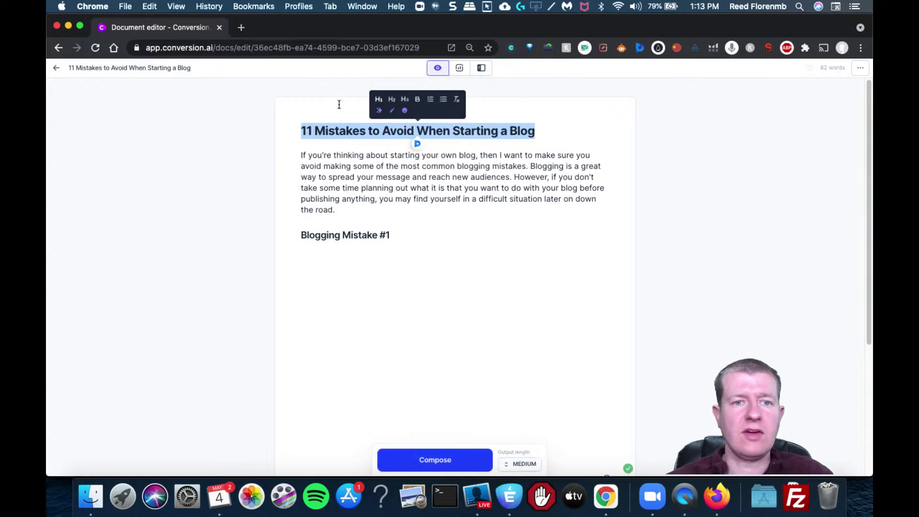
{"action": "key", "text": "Down"}
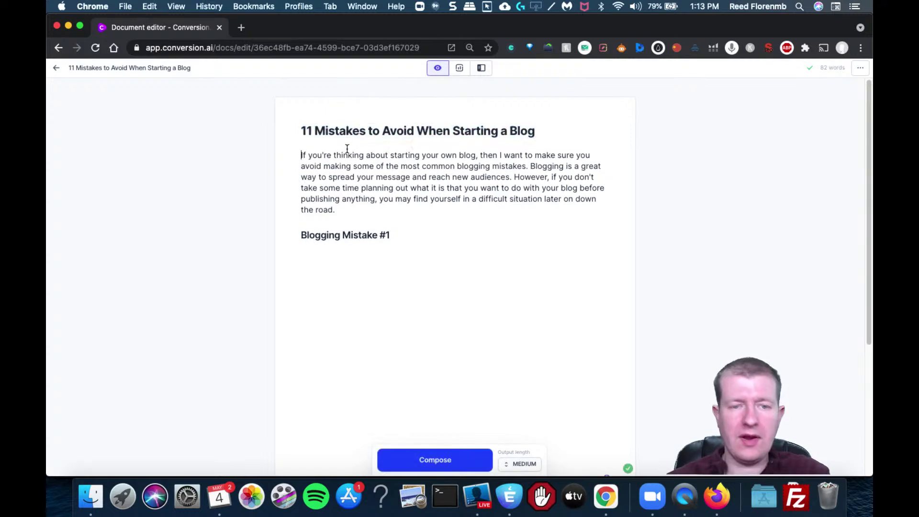
Step: Set the output length to Long and compose AI text following the "Blogging Mistake #1" heading
{"action": "left_click", "coordinate": [401, 237]}
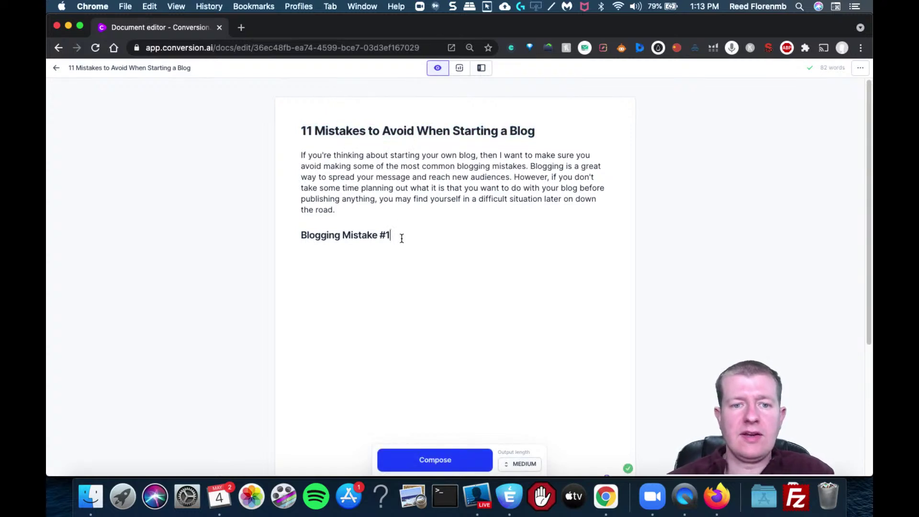
{"action": "left_click", "coordinate": [521, 464]}
{"action": "left_click", "coordinate": [525, 436]}
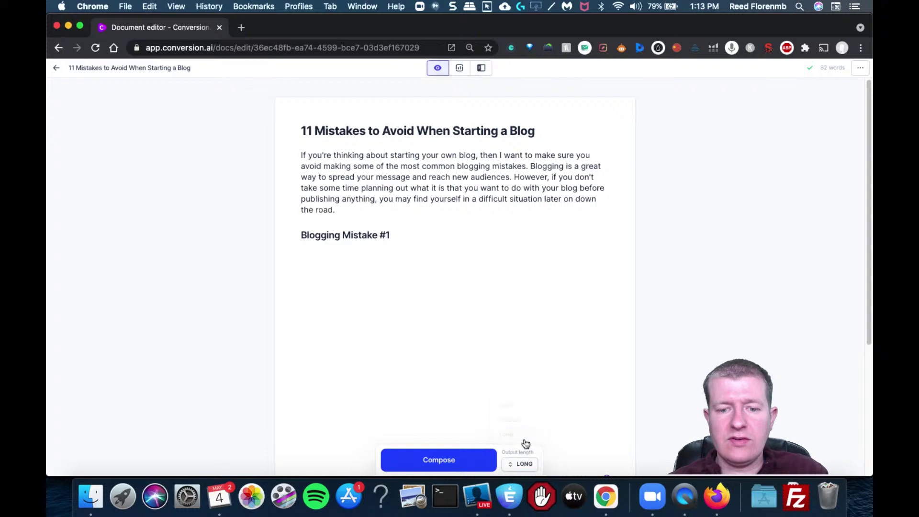
{"action": "left_click", "coordinate": [410, 234]}
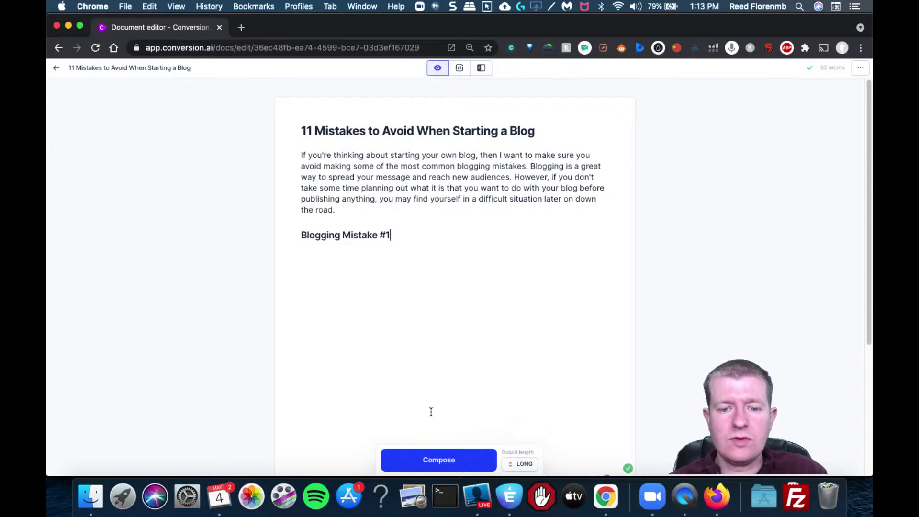
{"action": "left_click", "coordinate": [455, 462]}
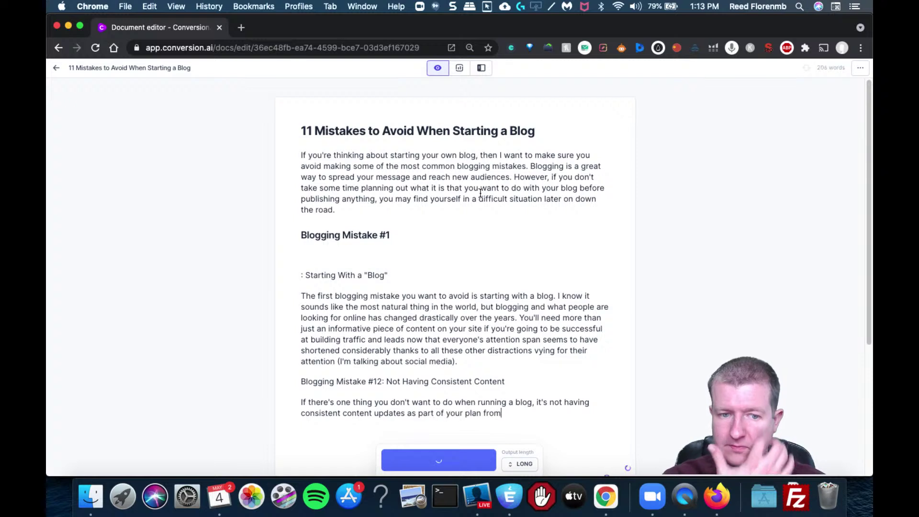
Step: Try to move the generated ": Starting With a "Blog"" line up toward the "Blogging Mistake #1" heading
{"action": "left_click_drag", "start_coordinate": [389, 276], "coordinate": [295, 260]}
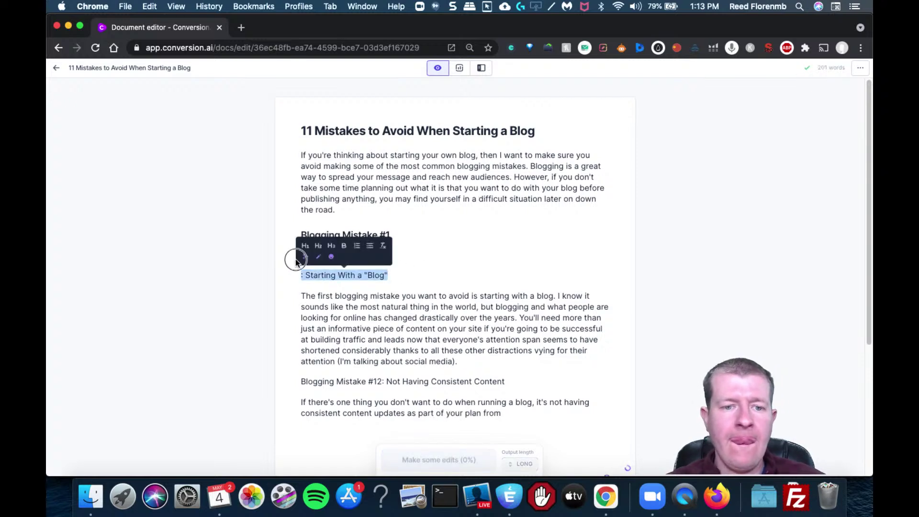
{"action": "left_click", "coordinate": [313, 272]}
{"action": "left_click_drag", "start_coordinate": [389, 276], "coordinate": [302, 260]}
{"action": "key", "text": "super+c"}
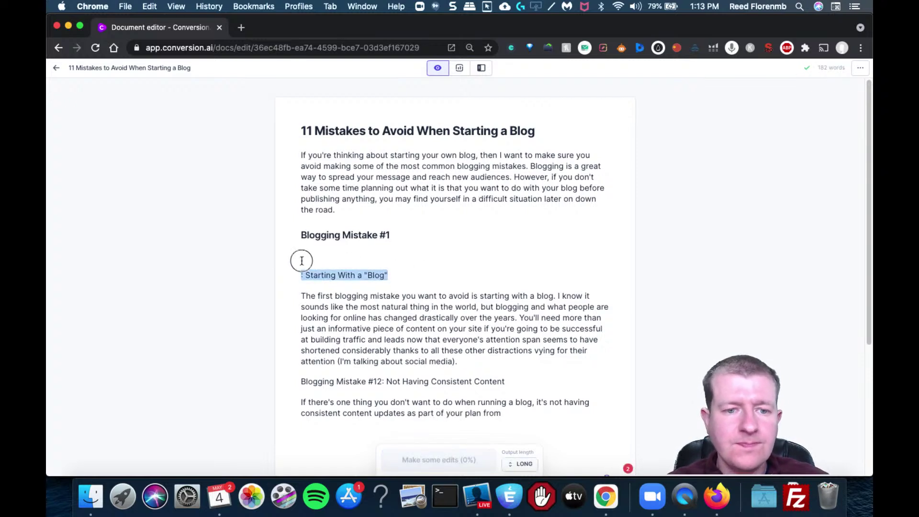
{"action": "left_click", "coordinate": [300, 260]}
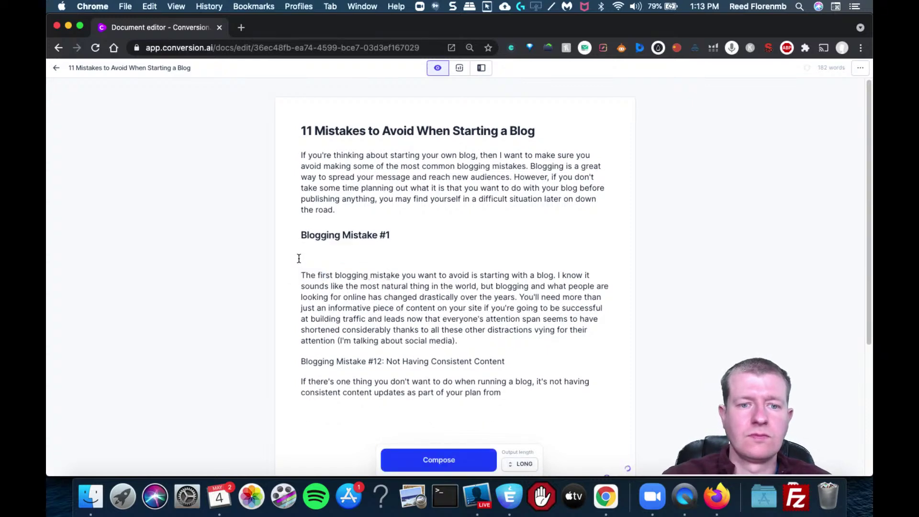
{"action": "key", "text": "BackSpace"}
{"action": "key", "text": "super+v"}
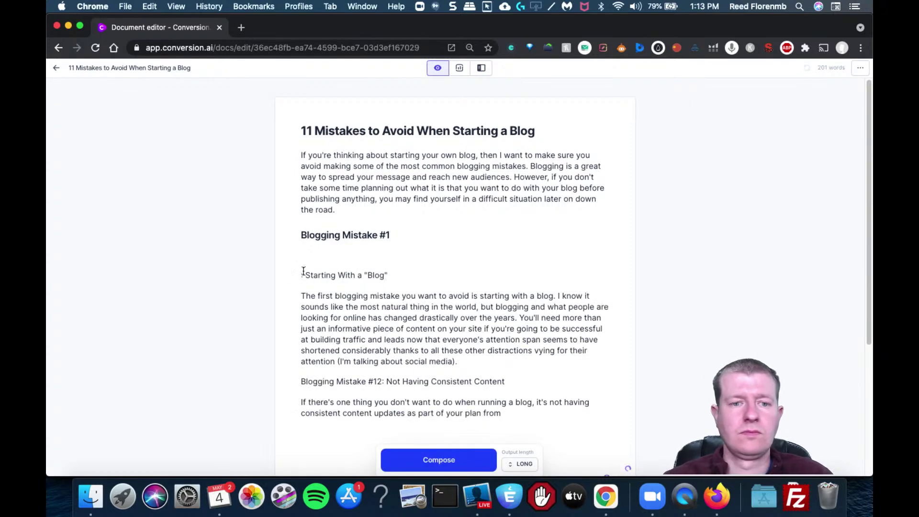
Step: Remove the leading colon and the blank line so "Starting With a "Blog"" joins the "Blogging Mistake #1" heading
{"action": "left_click_drag", "start_coordinate": [307, 275], "coordinate": [292, 275]}
{"action": "key", "text": "BackSpace"}
{"action": "key", "text": "BackSpace"}
{"action": "key", "text": "BackSpace"}
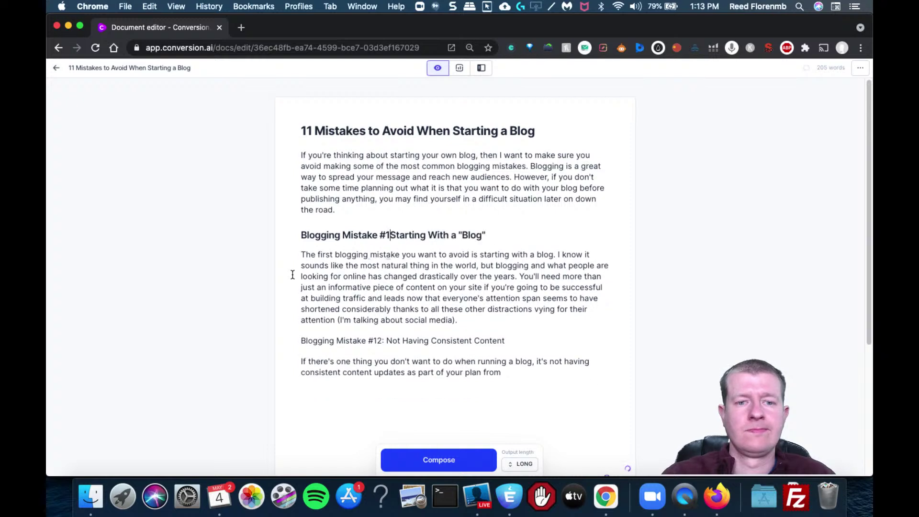
Step: Remove the quotation marks around "Blog" in the first mistake heading and add a colon after "#1"
{"action": "left_click", "coordinate": [518, 232]}
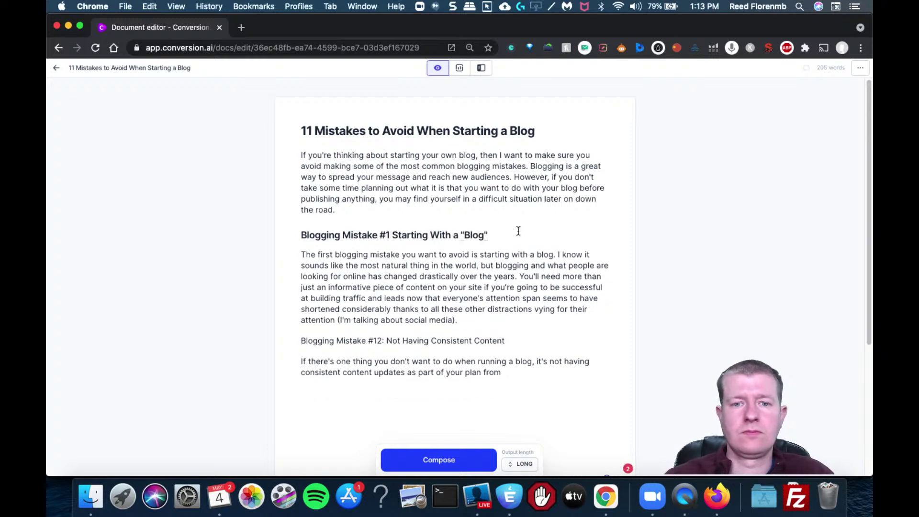
{"action": "key", "text": "BackSpace"}
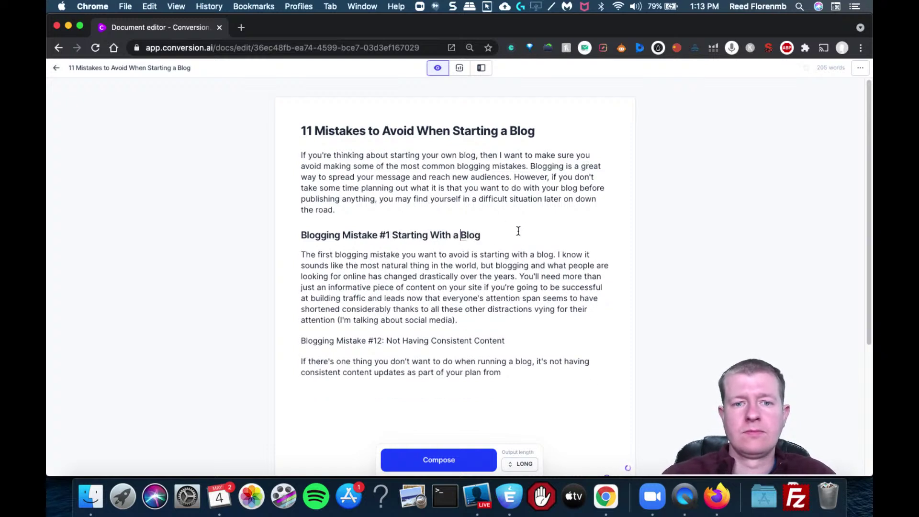
{"action": "left_click", "coordinate": [389, 235]}
{"action": "type", "text": ":"}
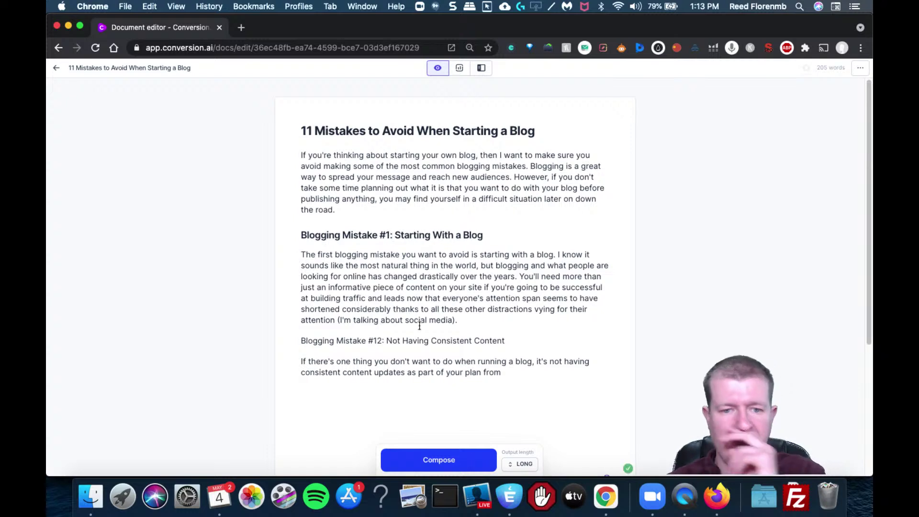
Step: Renumber the "Not Having Consistent Content" line as Blogging Mistake #2 and format it as a level 2 heading
{"action": "left_click", "coordinate": [377, 339]}
{"action": "key", "text": "BackSpace"}
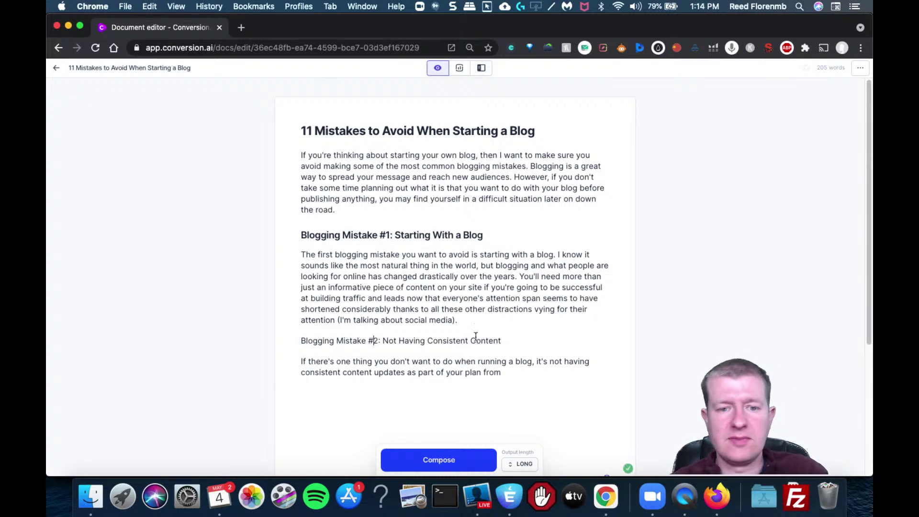
{"action": "left_click_drag", "start_coordinate": [521, 343], "coordinate": [277, 342]}
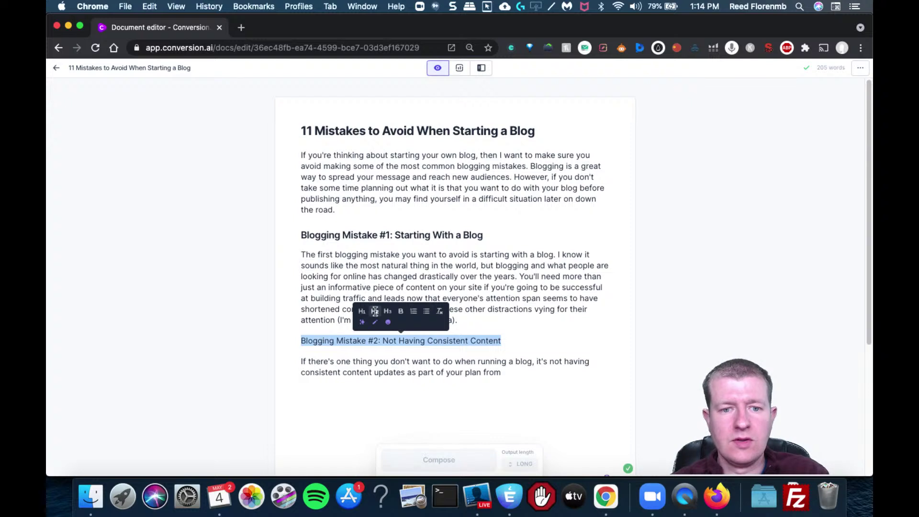
{"action": "left_click", "coordinate": [392, 316]}
Step: Compose more AI text from the end of the Mistake #2 paragraph and delete the generated "One final thing" paragraph
{"action": "left_click", "coordinate": [509, 373]}
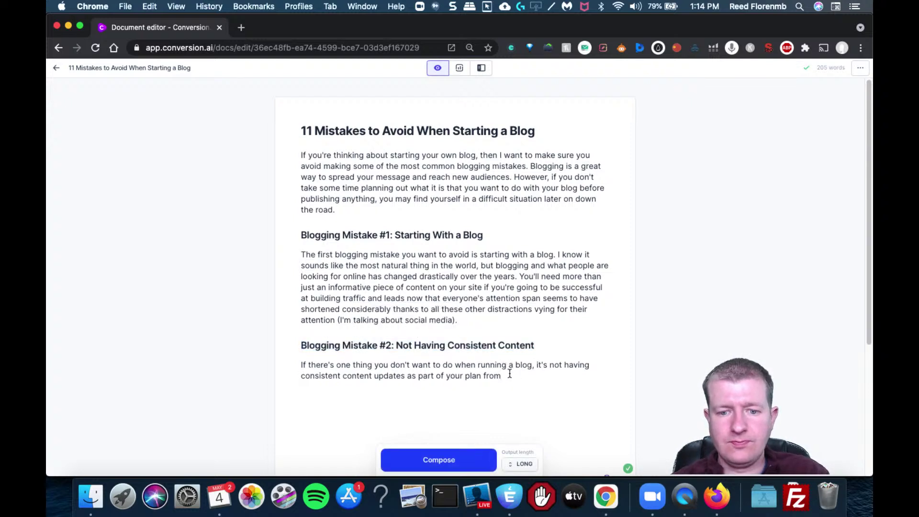
{"action": "left_click", "coordinate": [457, 461]}
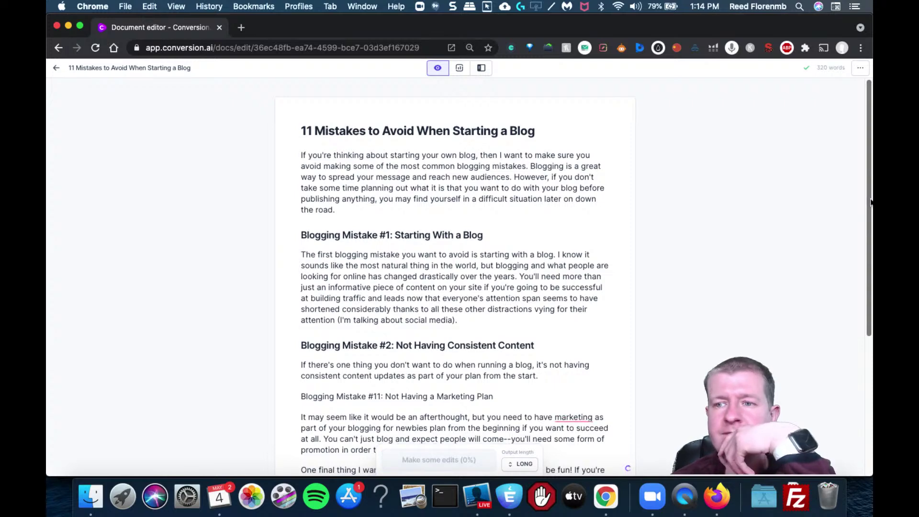
{"action": "left_click_drag", "start_coordinate": [870, 200], "coordinate": [871, 288]}
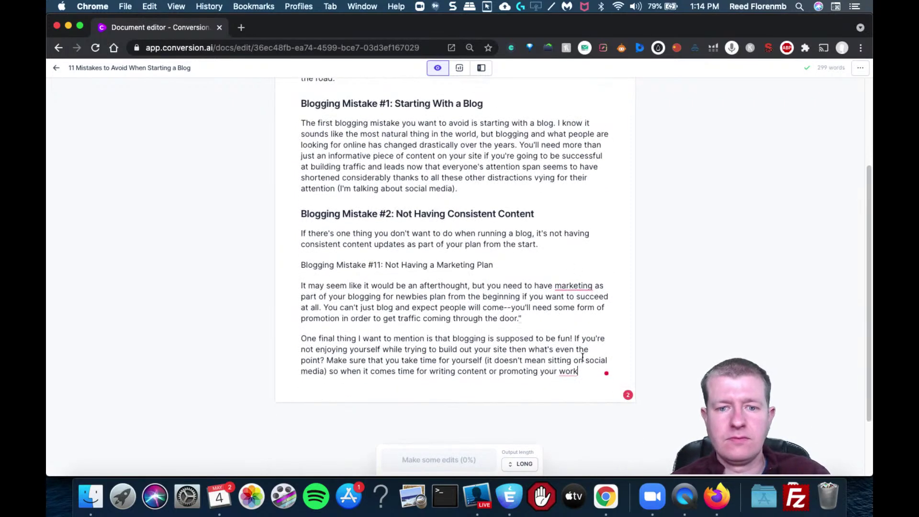
{"action": "left_click_drag", "start_coordinate": [587, 369], "coordinate": [273, 340]}
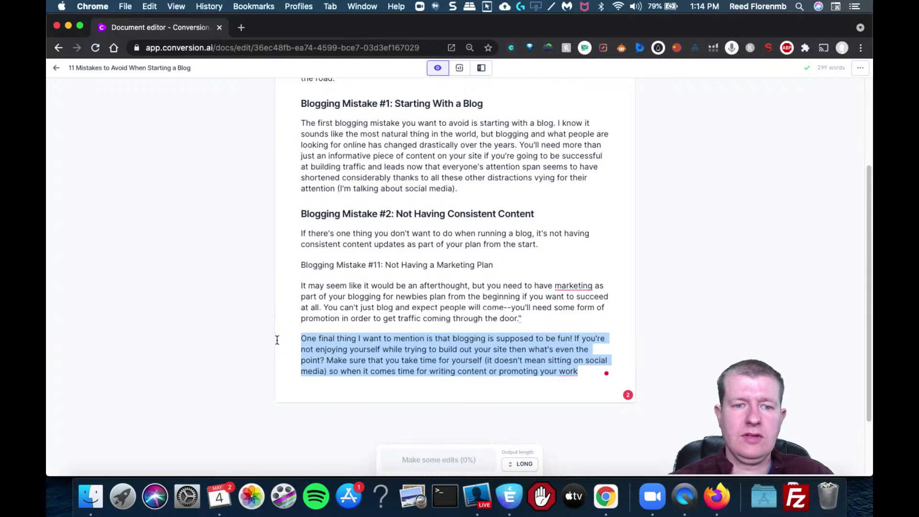
{"action": "key", "text": "BackSpace"}
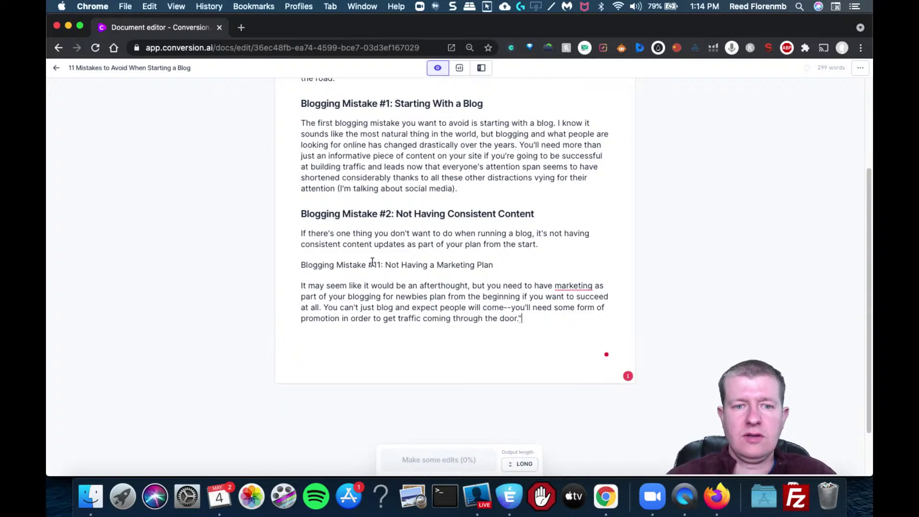
Step: Renumber the "Not Having a Marketing Plan" line as Blogging Mistake #3 and format it as a level 2 heading
{"action": "left_click", "coordinate": [378, 262]}
{"action": "key", "text": "BackSpace"}
{"action": "type", "text": "3"}
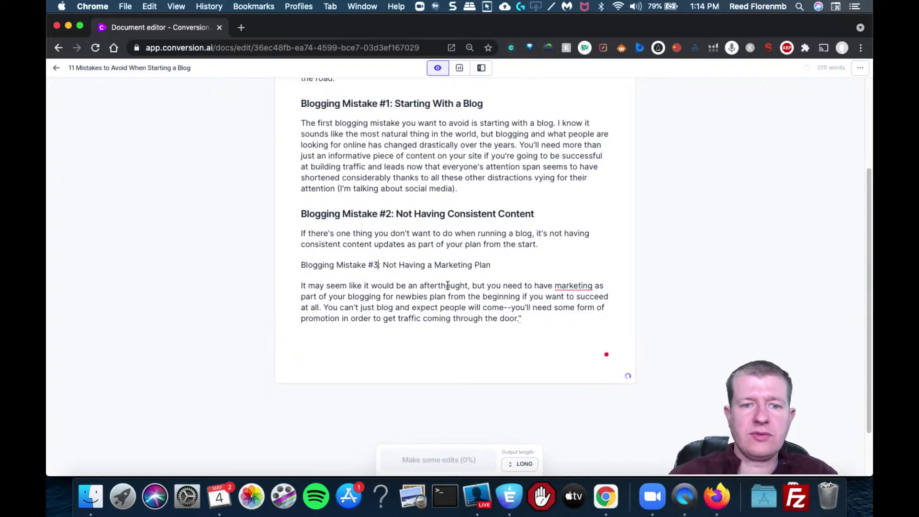
{"action": "left_click_drag", "start_coordinate": [492, 265], "coordinate": [290, 264]}
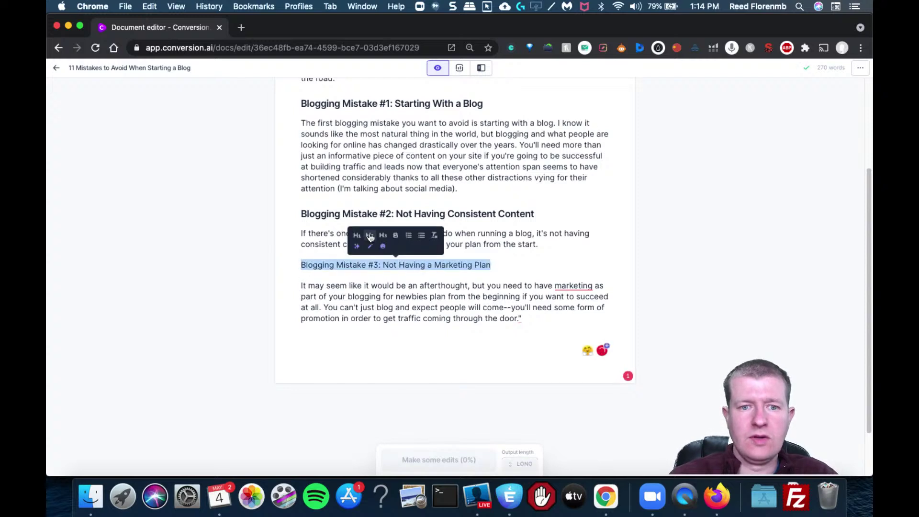
{"action": "left_click", "coordinate": [379, 238]}
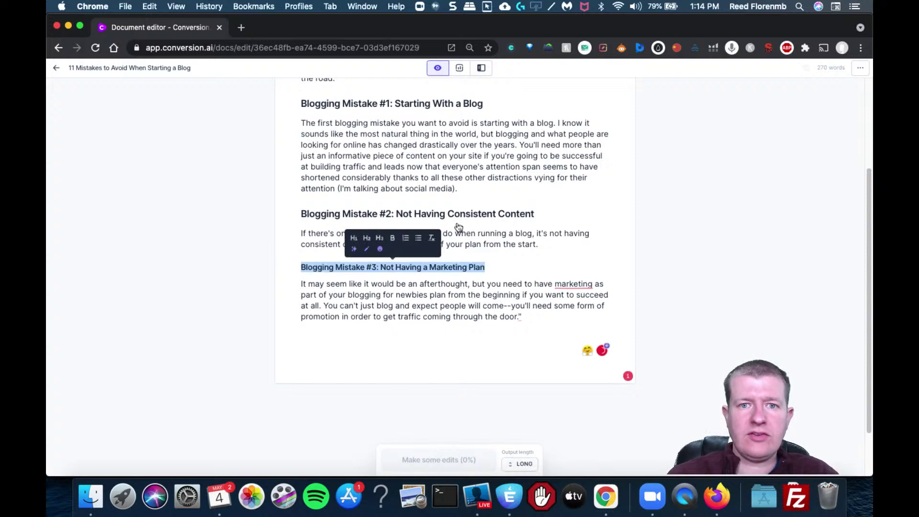
{"action": "left_click", "coordinate": [367, 238]}
{"action": "left_click", "coordinate": [569, 278]}
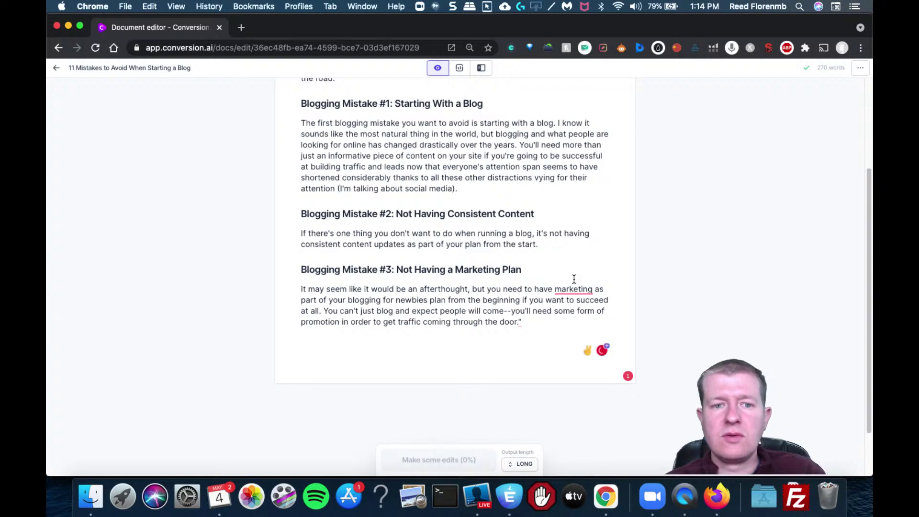
Step: Make the words "first blogging mistake" bold in the paragraph under the Mistake #1 heading
{"action": "left_click", "coordinate": [317, 123]}
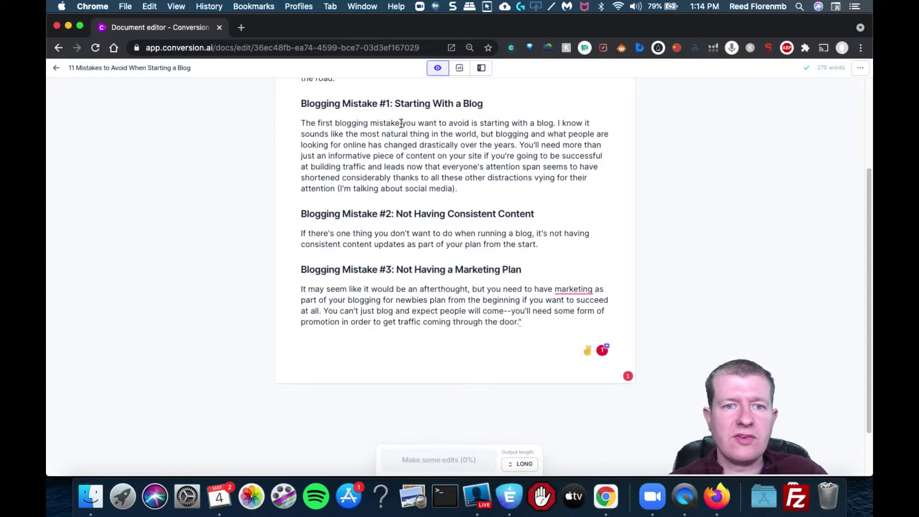
{"action": "left_click_drag", "start_coordinate": [402, 124], "coordinate": [319, 120]}
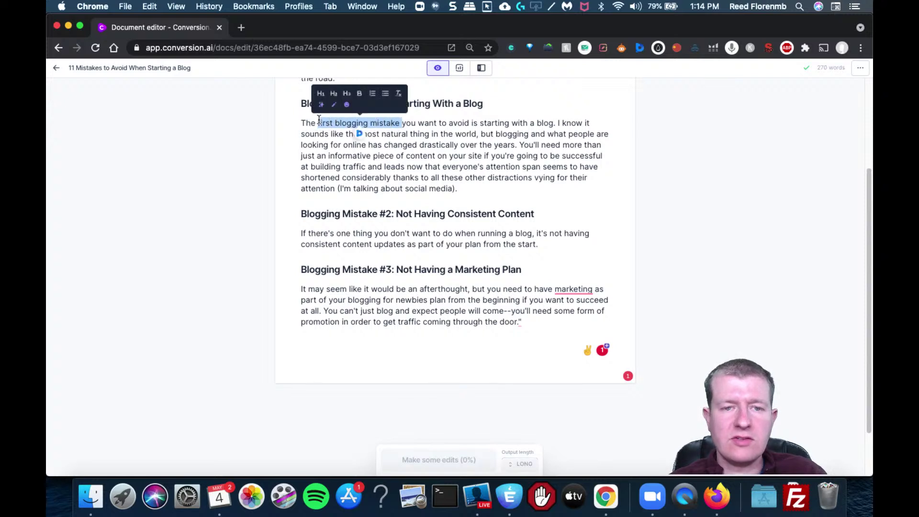
{"action": "left_click", "coordinate": [361, 94]}
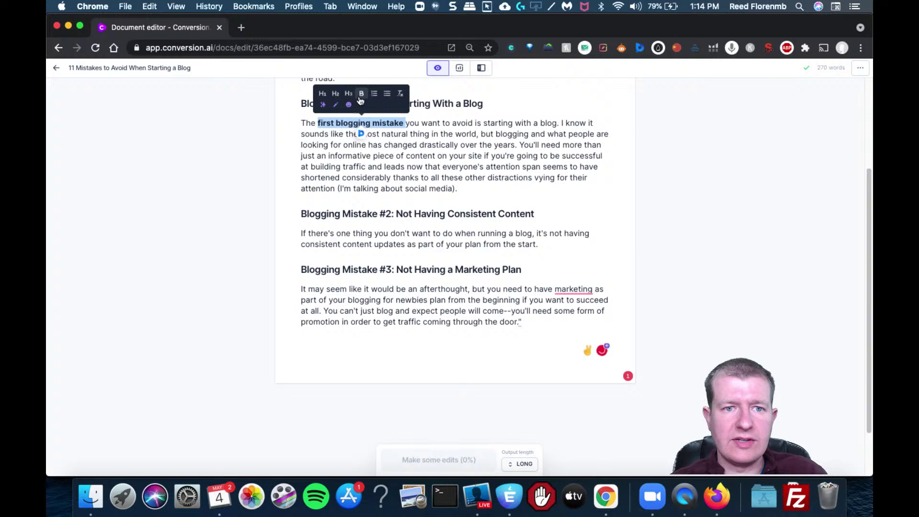
{"action": "left_click", "coordinate": [385, 163]}
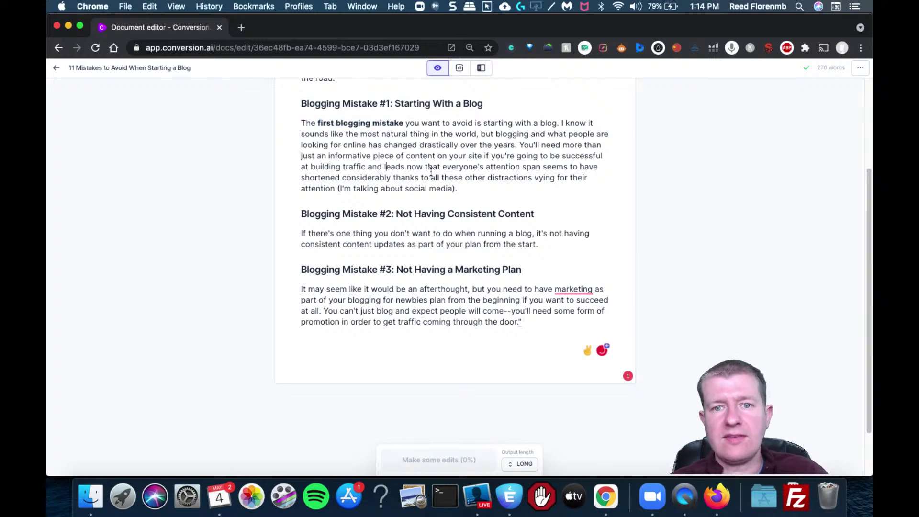
Step: Split off the Mistake #1 text from "You'll need more" and turn it into a three-item numbered list
{"action": "left_click", "coordinate": [520, 144]}
{"action": "key", "text": "Return"}
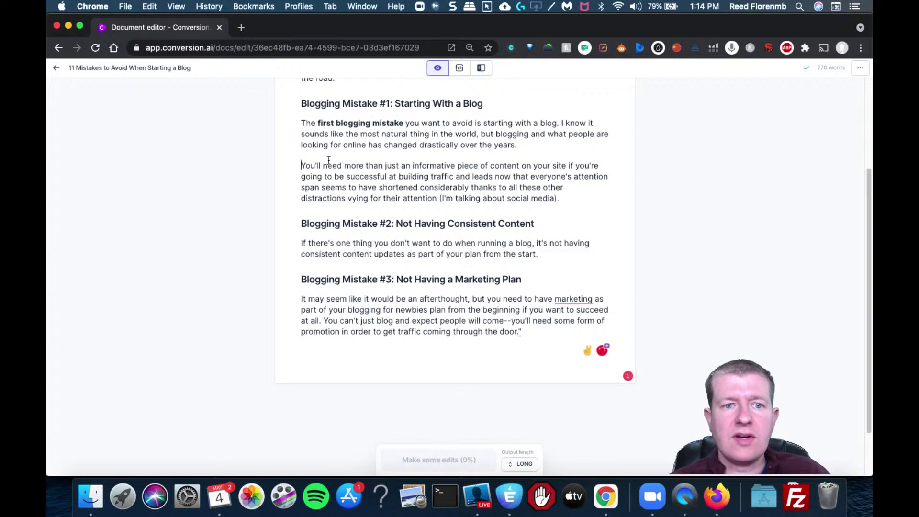
{"action": "left_click_drag", "start_coordinate": [301, 165], "coordinate": [315, 166]}
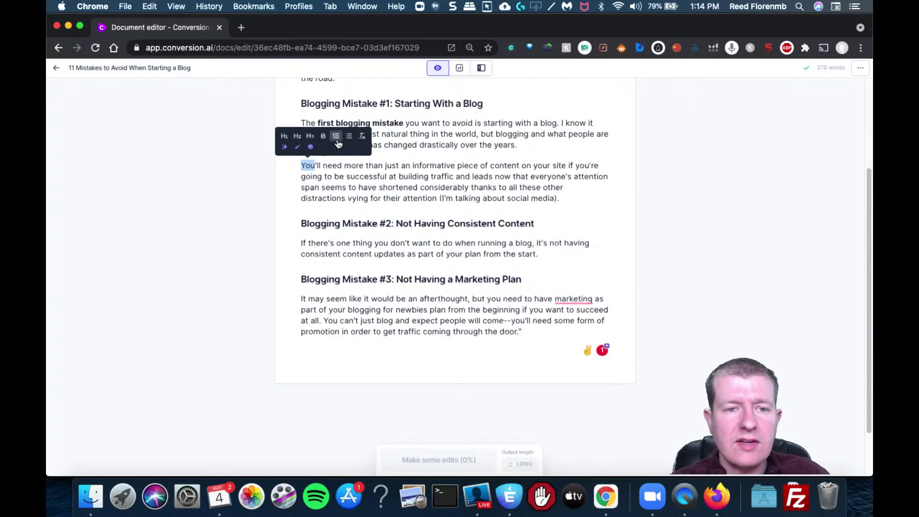
{"action": "left_click", "coordinate": [337, 136]}
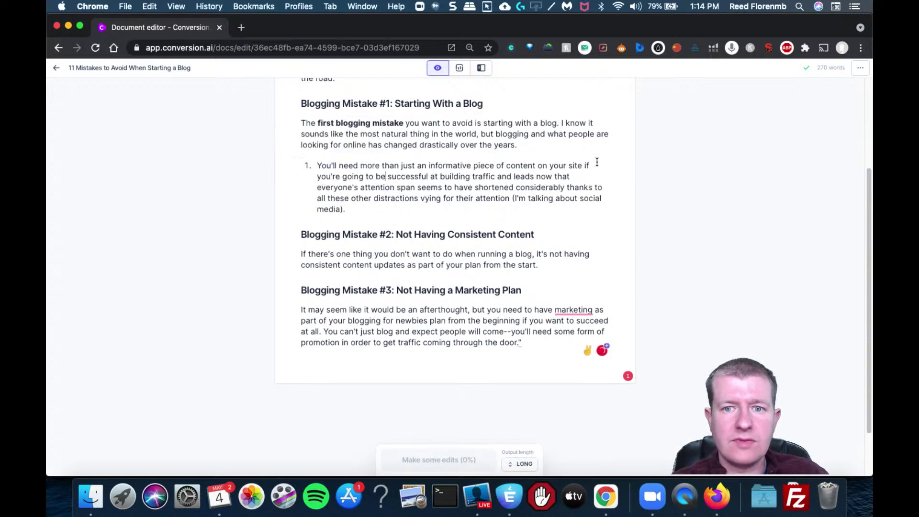
{"action": "key", "text": "Return"}
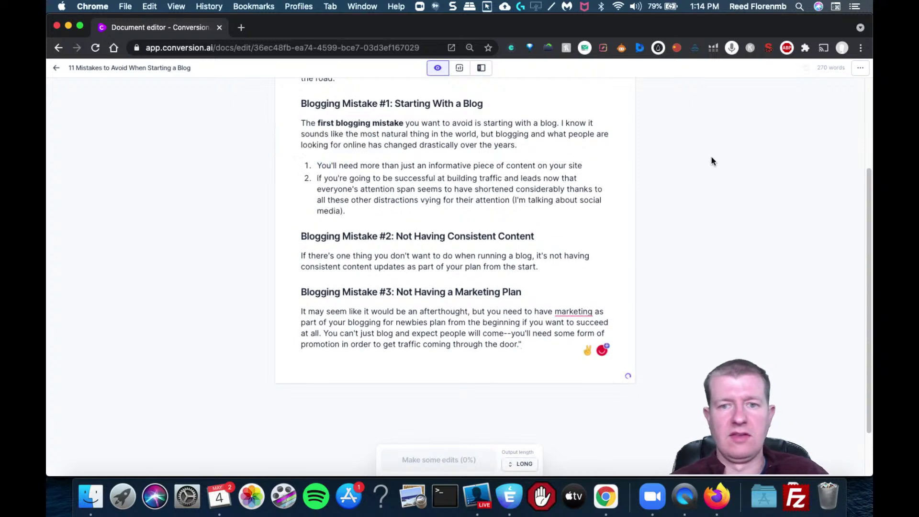
{"action": "left_click", "coordinate": [568, 190]}
{"action": "key", "text": "Return"}
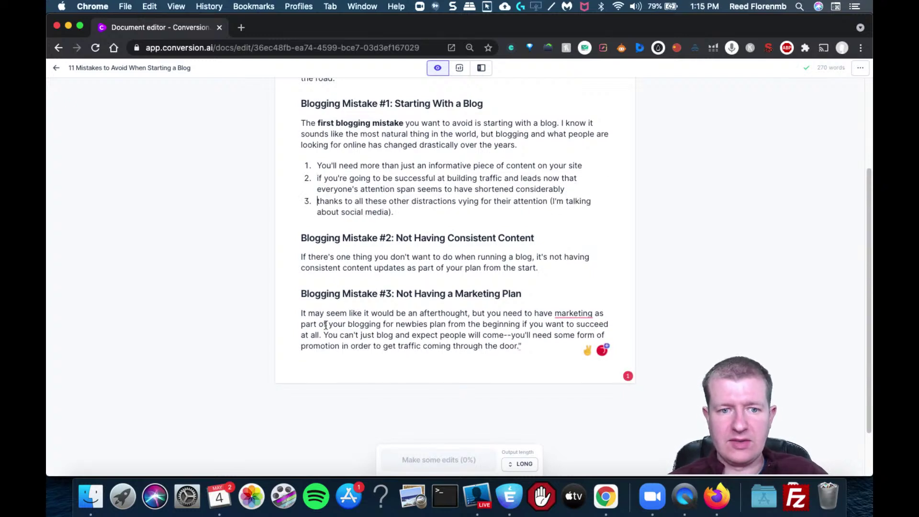
Step: Turn the paragraph under the Mistake #3 heading into a three-item bulleted list
{"action": "double_click", "coordinate": [305, 314]}
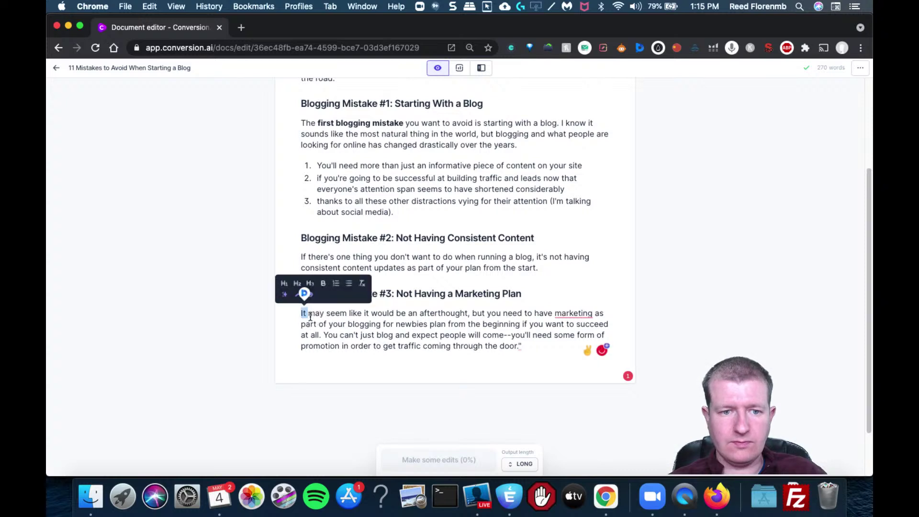
{"action": "left_click", "coordinate": [348, 286]}
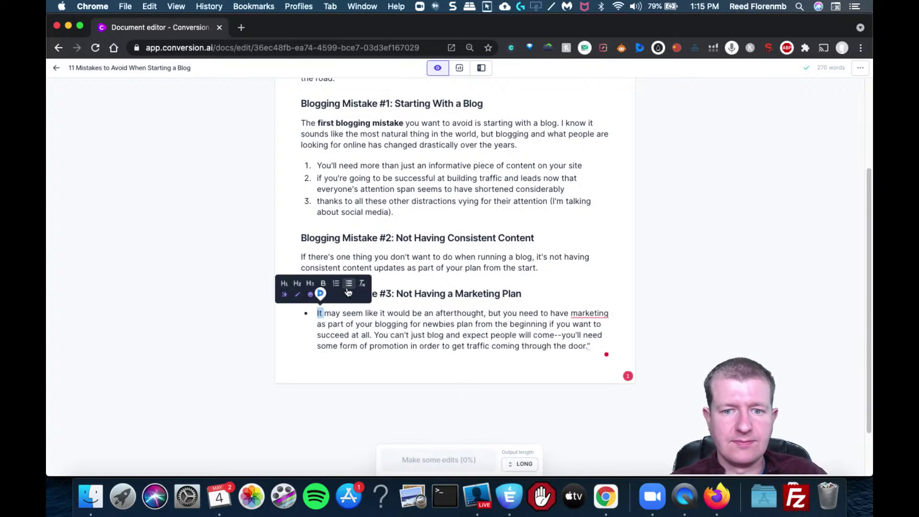
{"action": "left_click", "coordinate": [550, 325]}
{"action": "key", "text": "Return"}
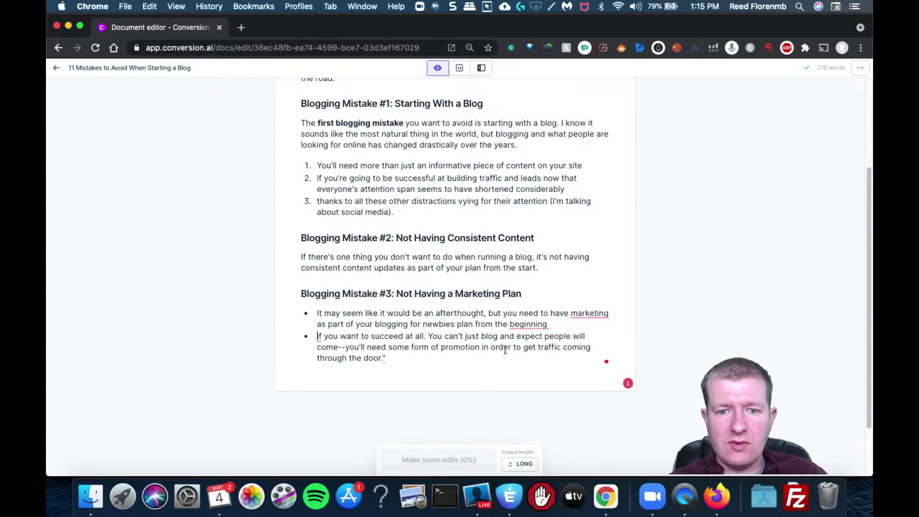
{"action": "left_click", "coordinate": [513, 346]}
{"action": "key", "text": "Return"}
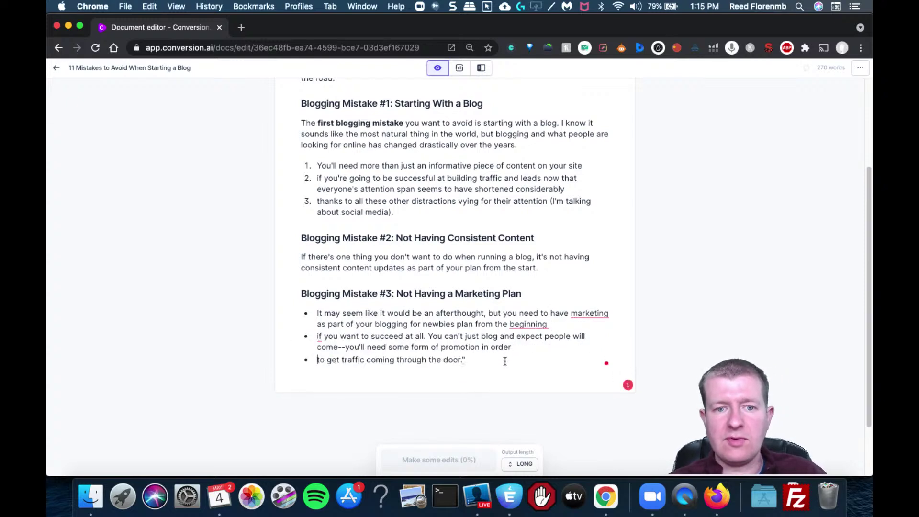
Step: Add the line "This is an example of a header 3" below the bulleted list and format it as a level 3 heading
{"action": "key", "text": "Return"}
{"action": "key", "text": "Return"}
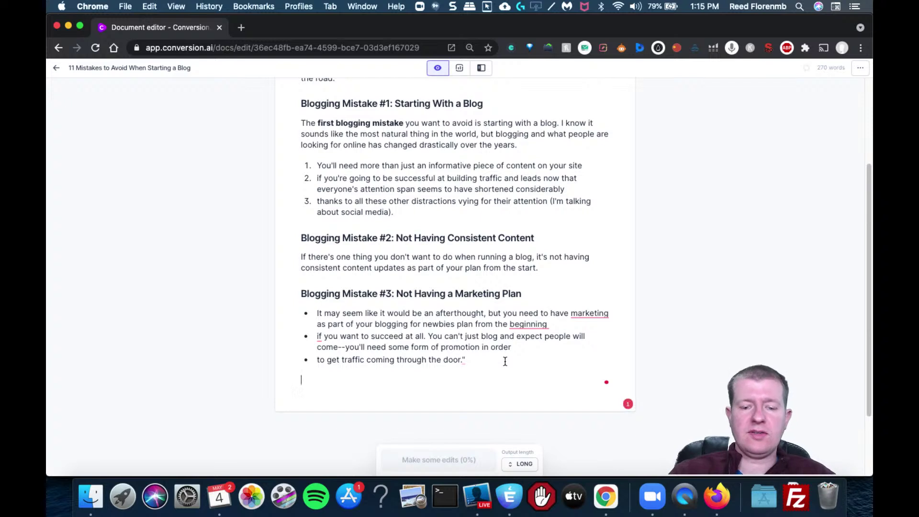
{"action": "type", "text": "THis is an examp"}
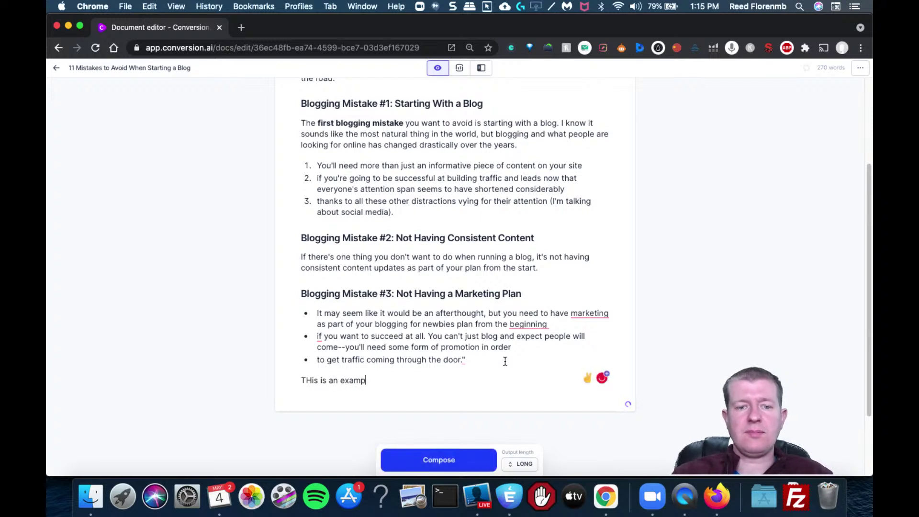
{"action": "type", "text": "le of a header 3"}
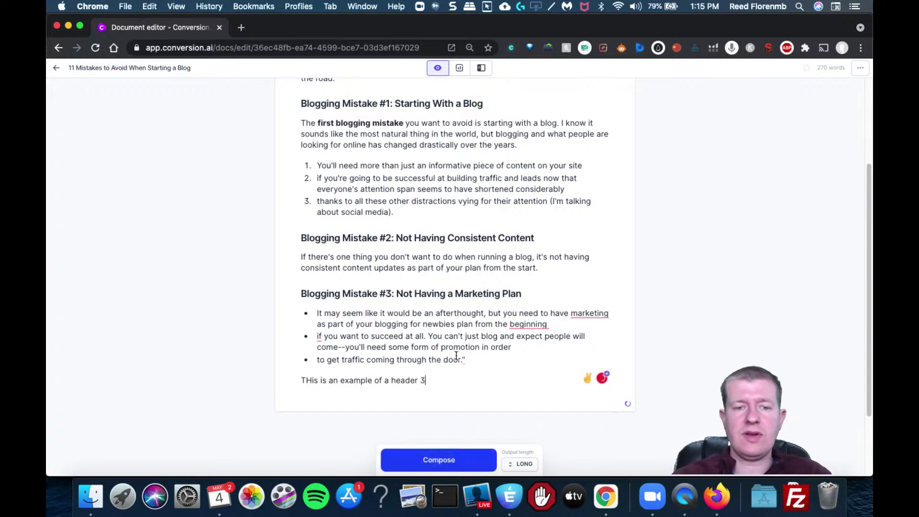
{"action": "left_click", "coordinate": [311, 378]}
{"action": "key", "text": "BackSpace"}
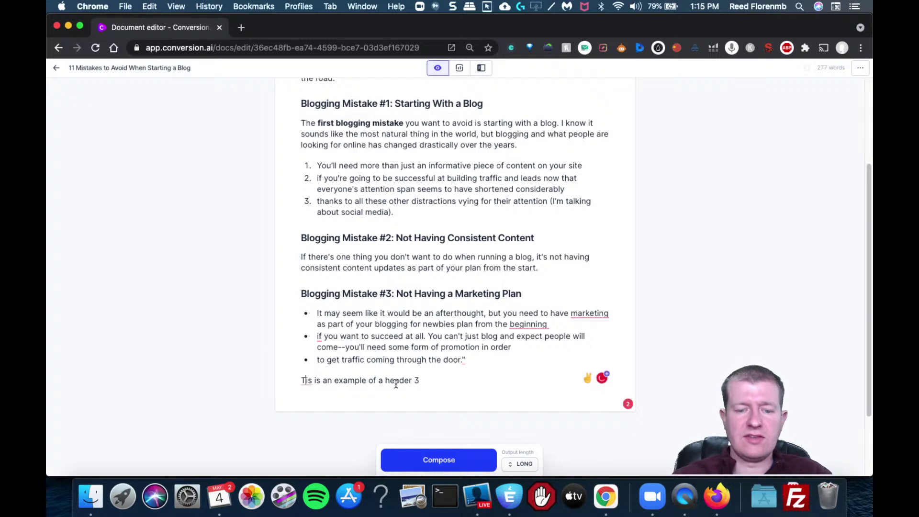
{"action": "type", "text": "h"}
{"action": "triple_click", "coordinate": [308, 380]}
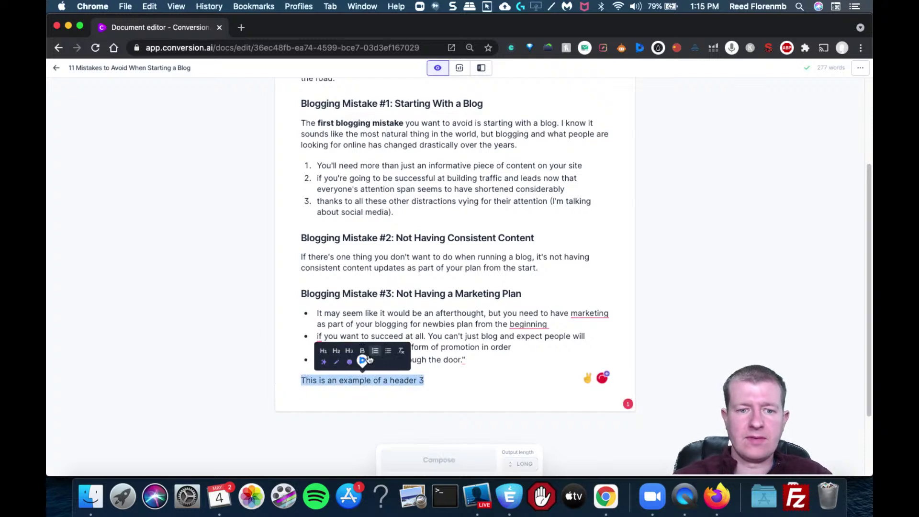
{"action": "left_click", "coordinate": [349, 351]}
{"action": "left_click", "coordinate": [440, 384]}
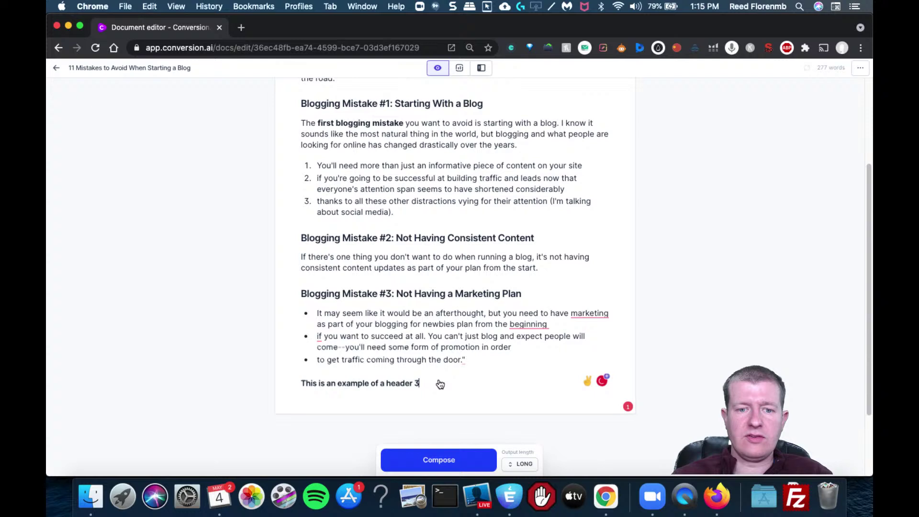
{"action": "left_click", "coordinate": [396, 383]}
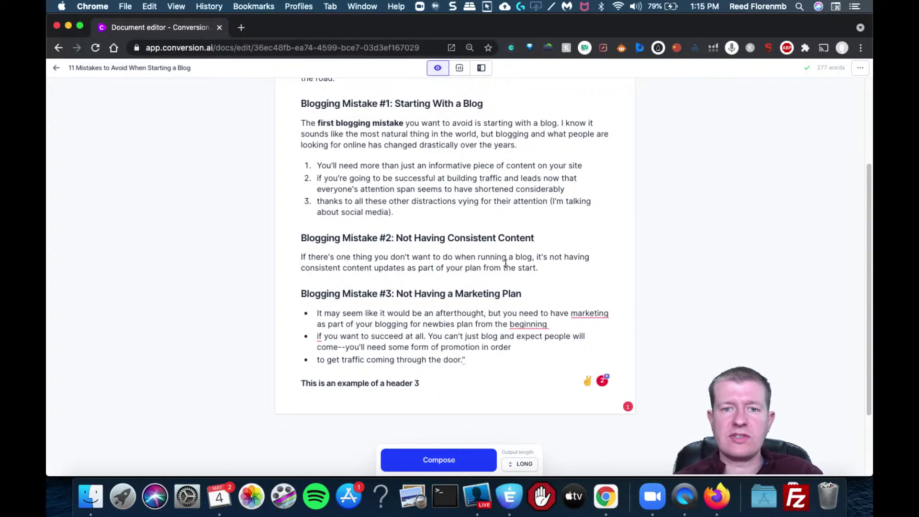
{"action": "left_click_drag", "start_coordinate": [868, 181], "coordinate": [862, 40]}
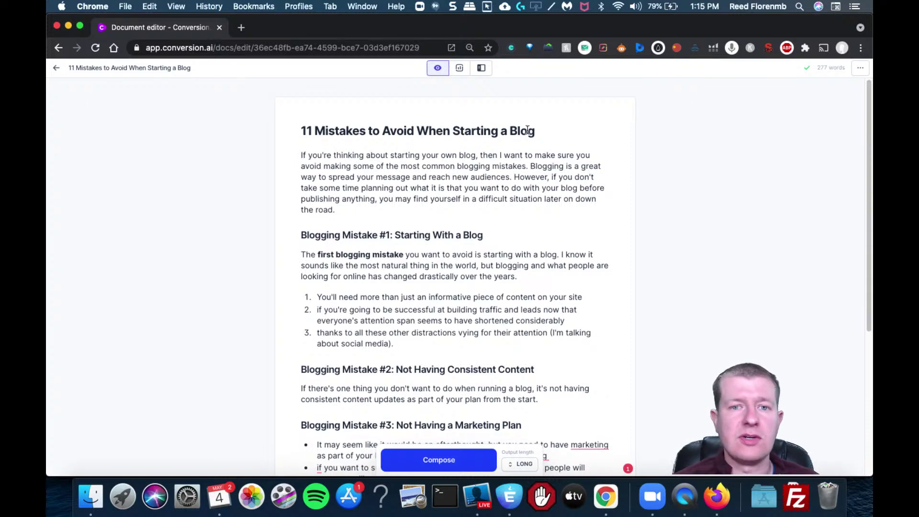
{"action": "left_click_drag", "start_coordinate": [549, 132], "coordinate": [249, 121]}
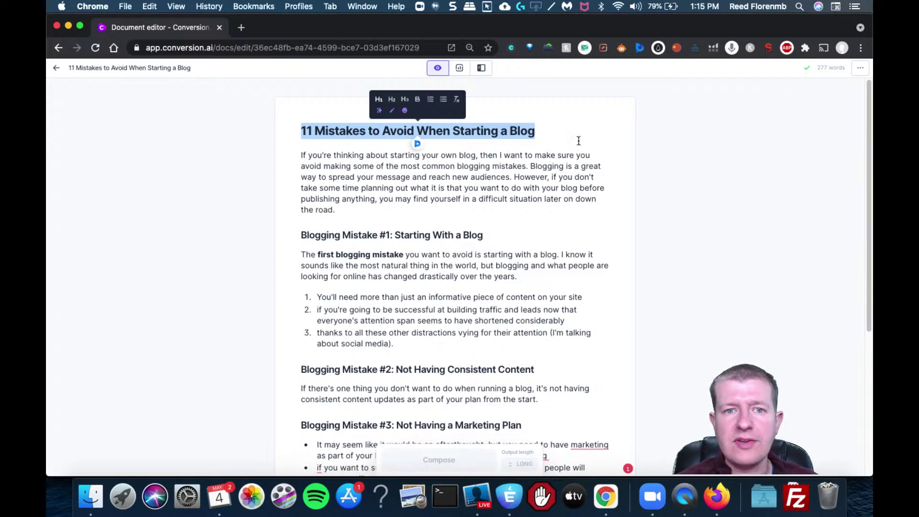
{"action": "left_click", "coordinate": [604, 177]}
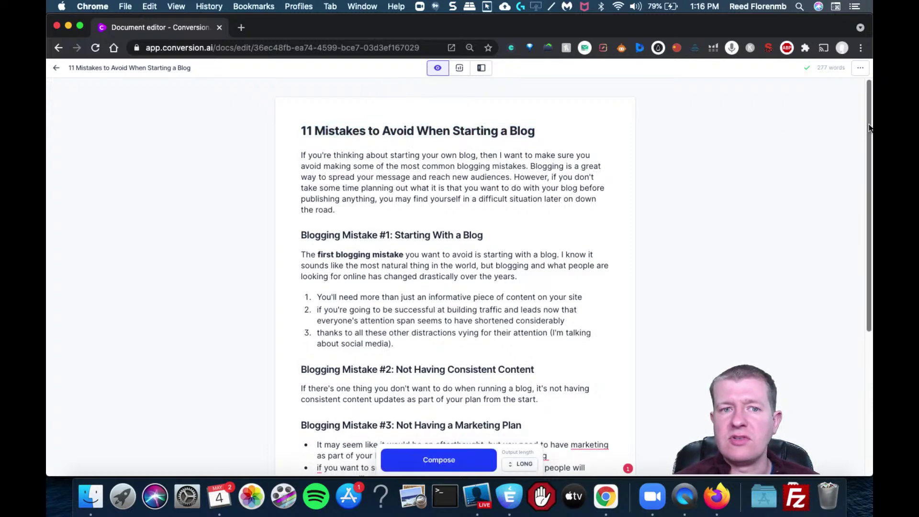
Step: Insert "##" directly before the "Blogging Mistake #1: Starting With a Blog" heading text
{"action": "scroll", "coordinate": [864, 154], "scroll_direction": "down", "scroll_amount": 5}
{"action": "scroll", "coordinate": [843, 192], "scroll_direction": "up", "scroll_amount": 5}
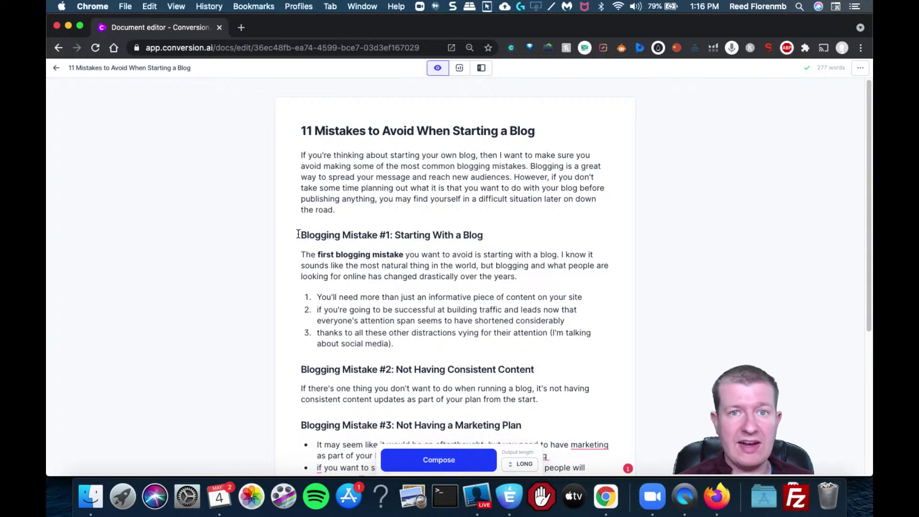
{"action": "type", "text": "##"}
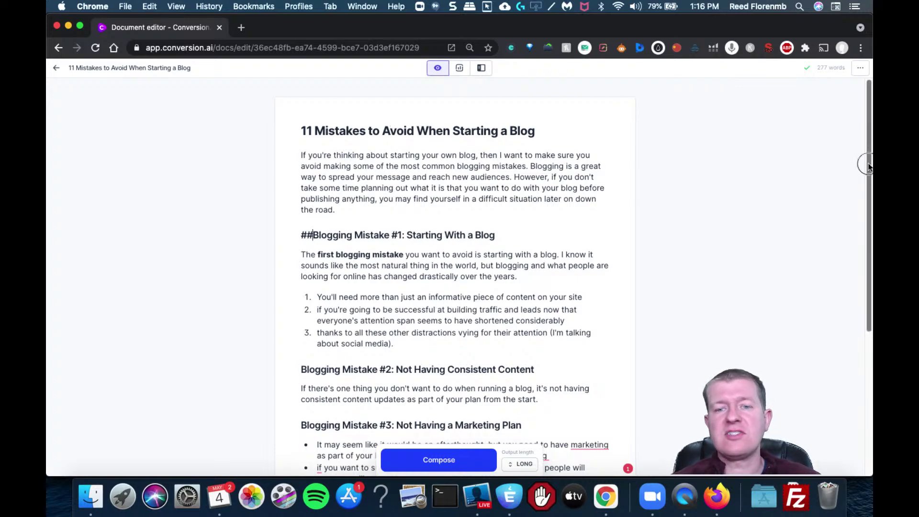
{"action": "left_click_drag", "start_coordinate": [860, 162], "coordinate": [857, 186]}
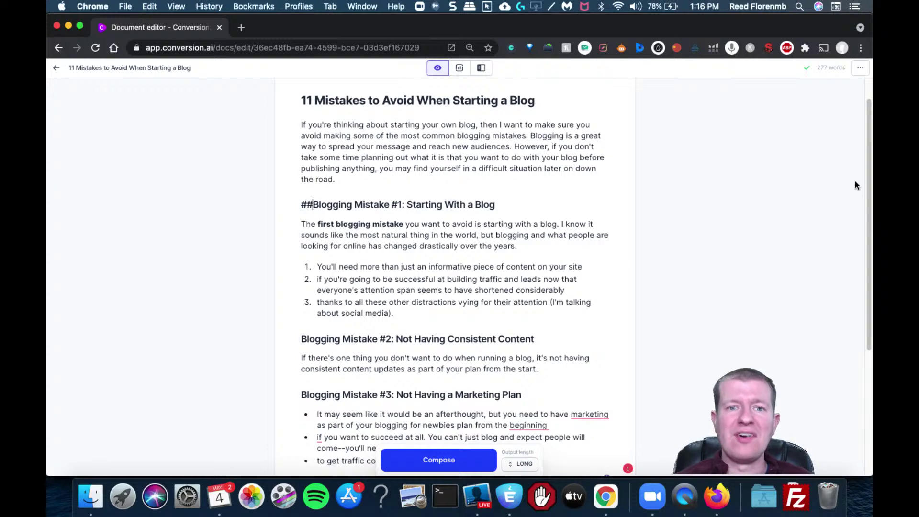